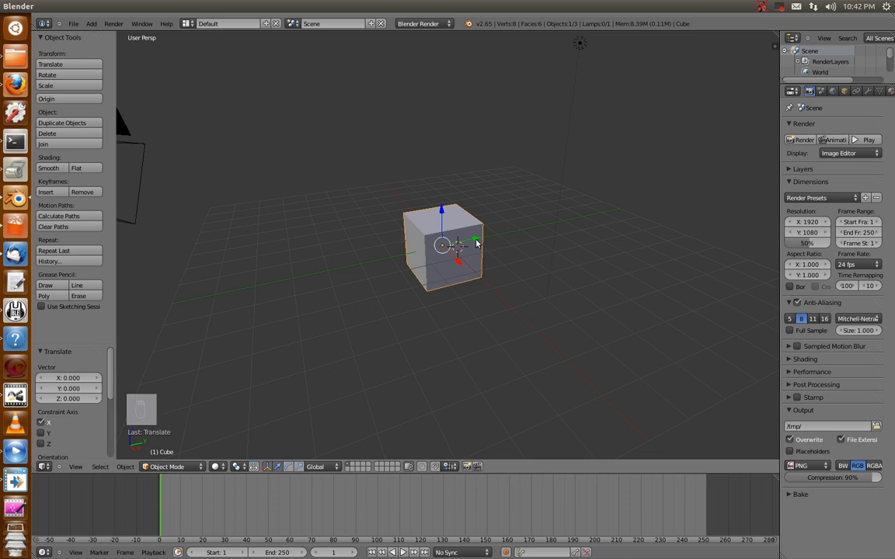
key("g")
key("x")
left_click(458, 247)
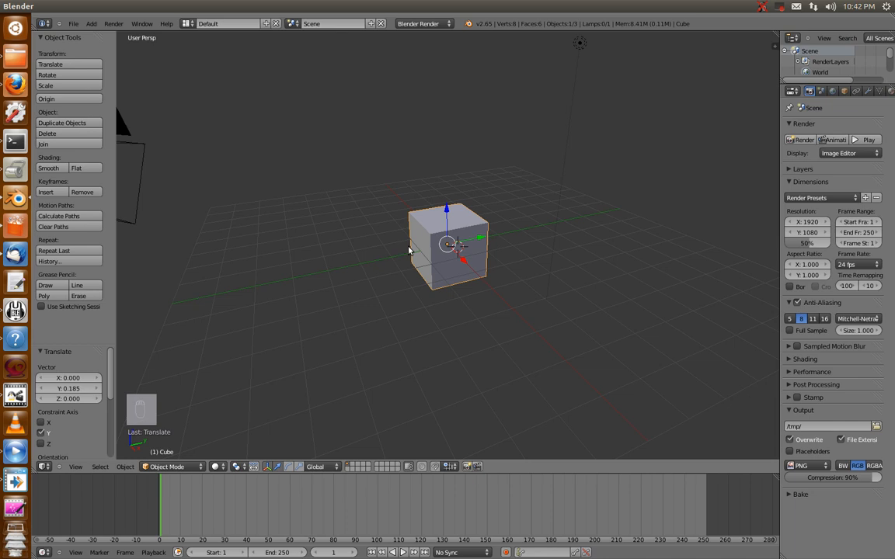
Delete the default cube from the scene.
key("Delete")
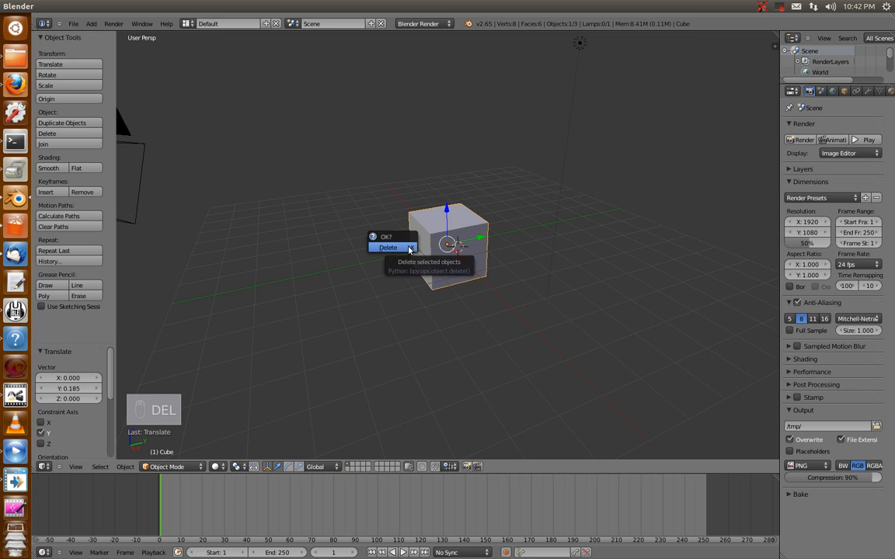
left_click(407, 248)
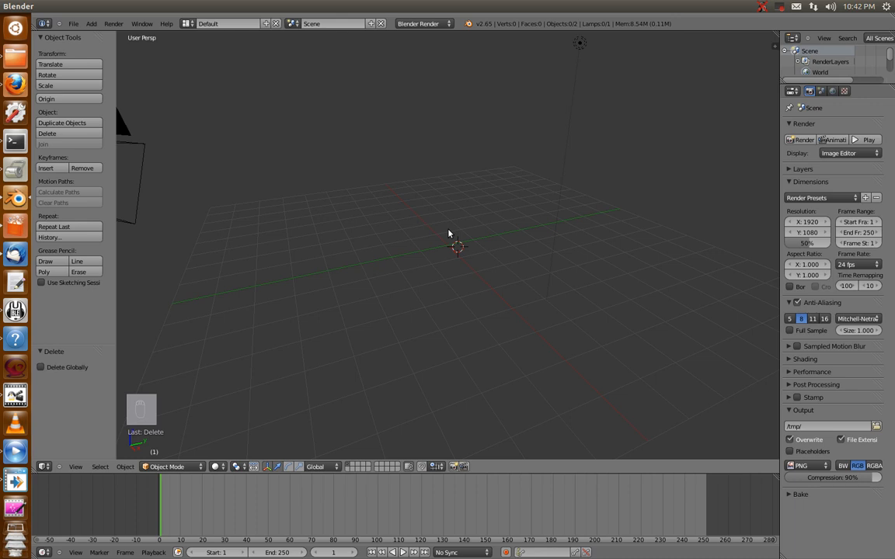
Switch the viewport to orthographic projection and check the front, right and top views, ending in the front view.
key("KP_5")
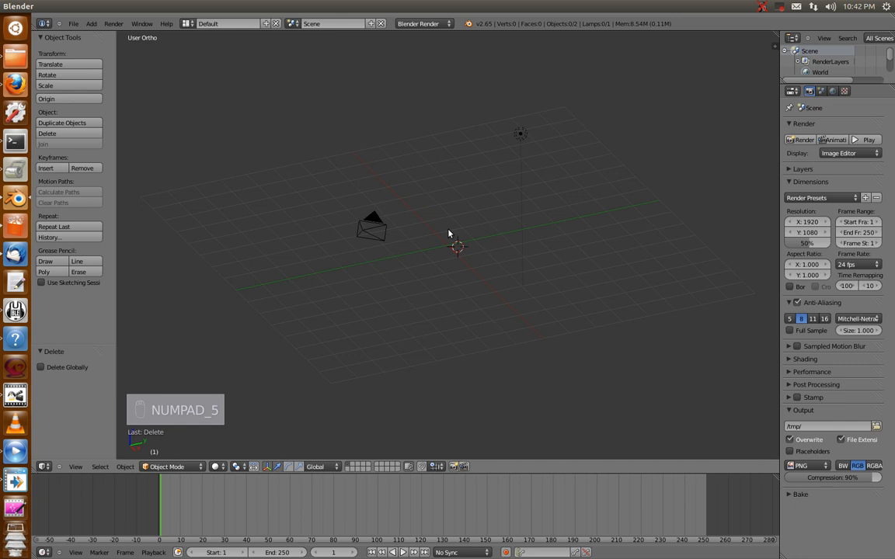
key("KP_1")
key("KP_3")
key("KP_7")
key("KP_1")
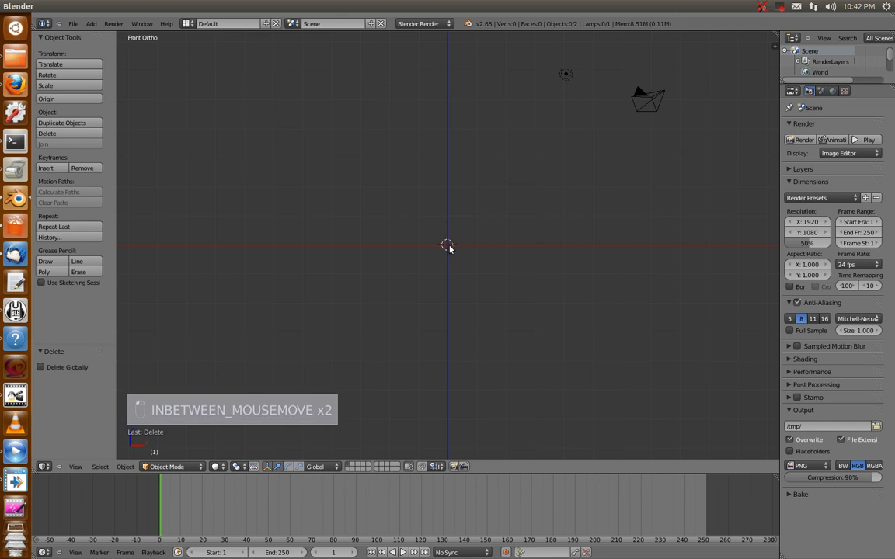
key("KP_3")
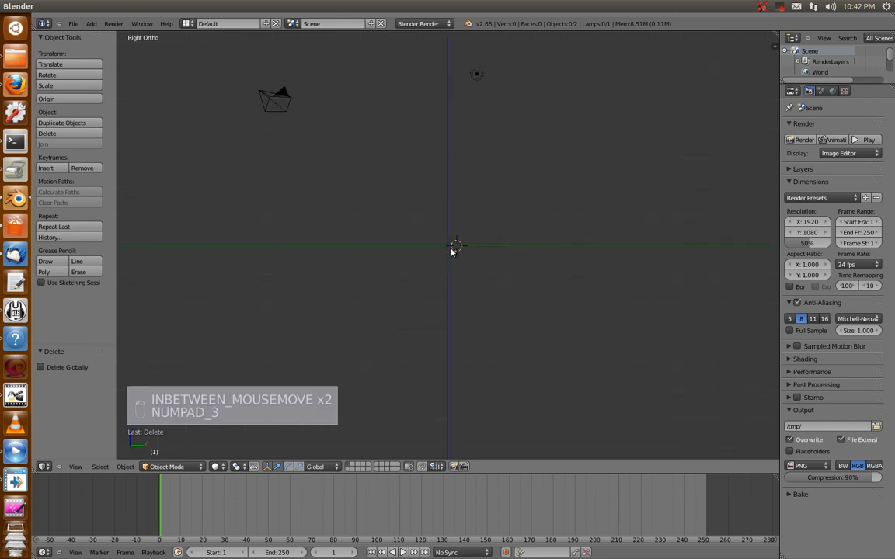
key("KP_7")
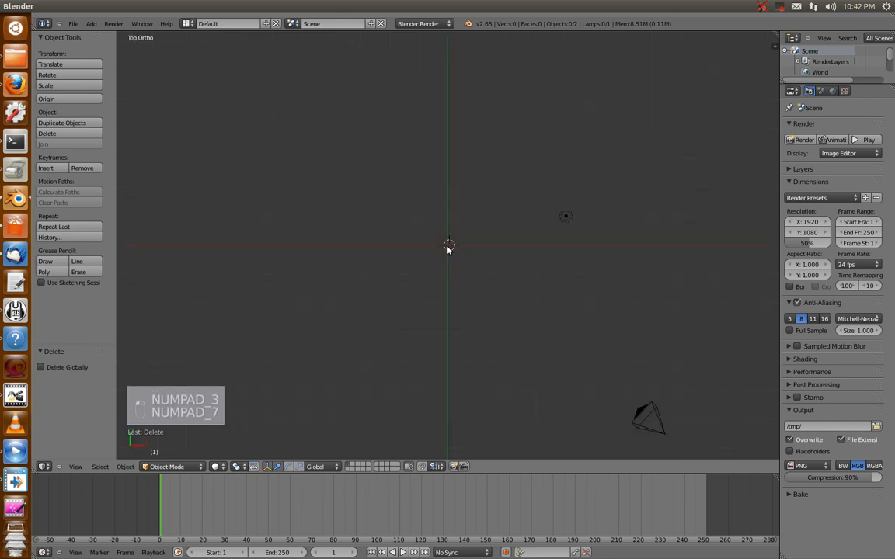
key("KP_1")
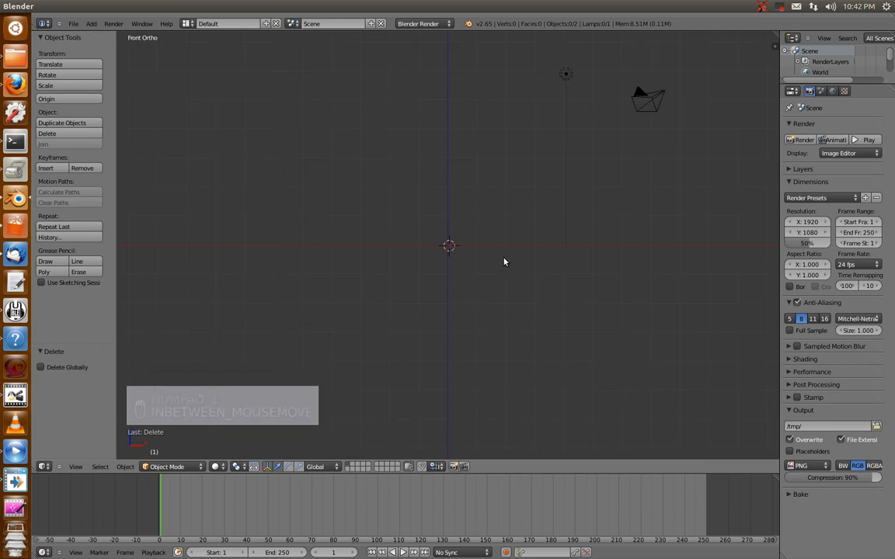
Add a mesh cylinder and raise it 1 unit along Z so its base sits on the ground line.
key("Tab")
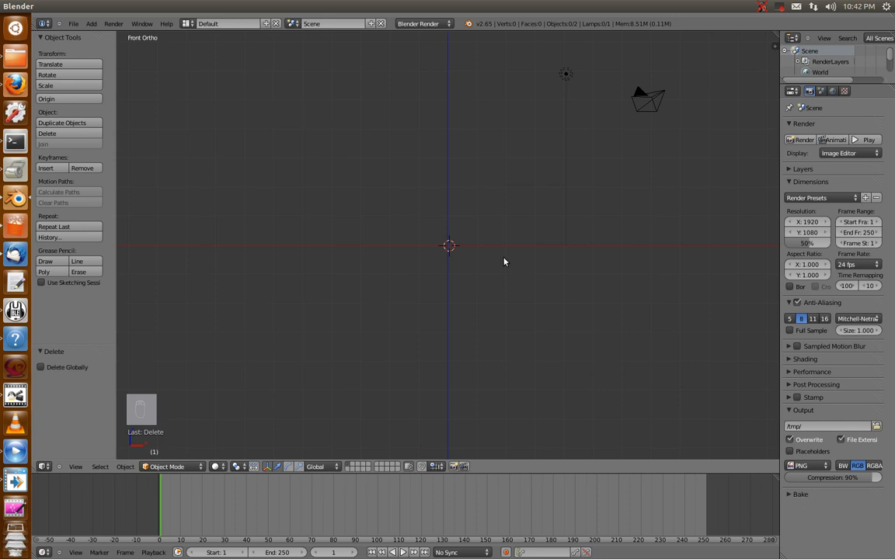
key("shift+a")
mouse_move(504, 263)
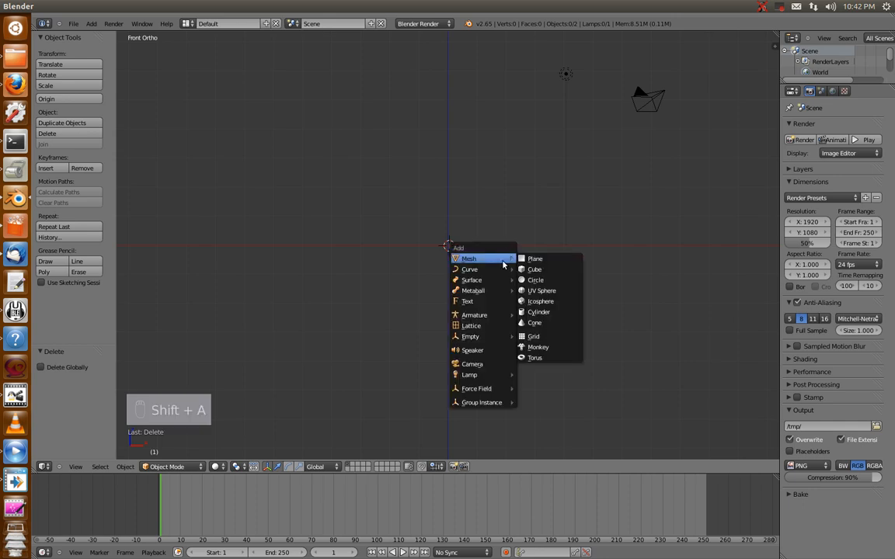
left_click(534, 312)
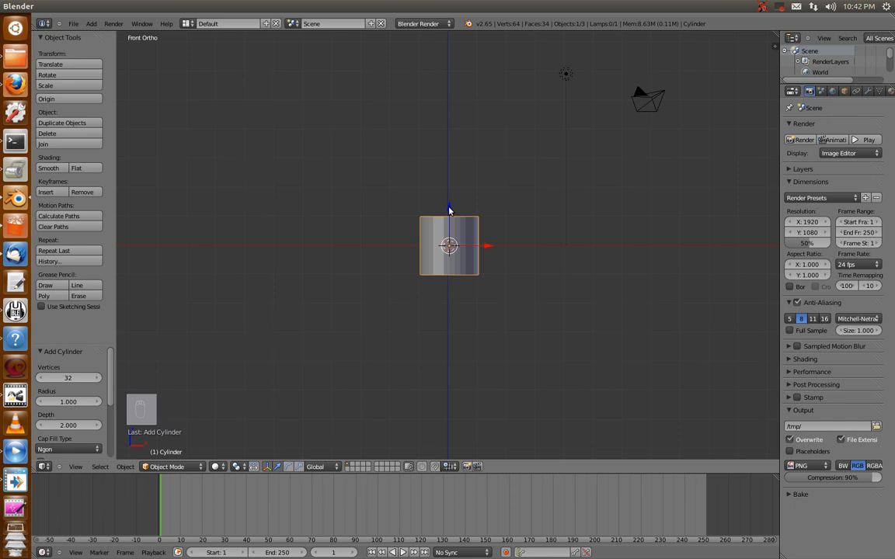
left_click_drag(450, 209, 451, 183, "ctrl")
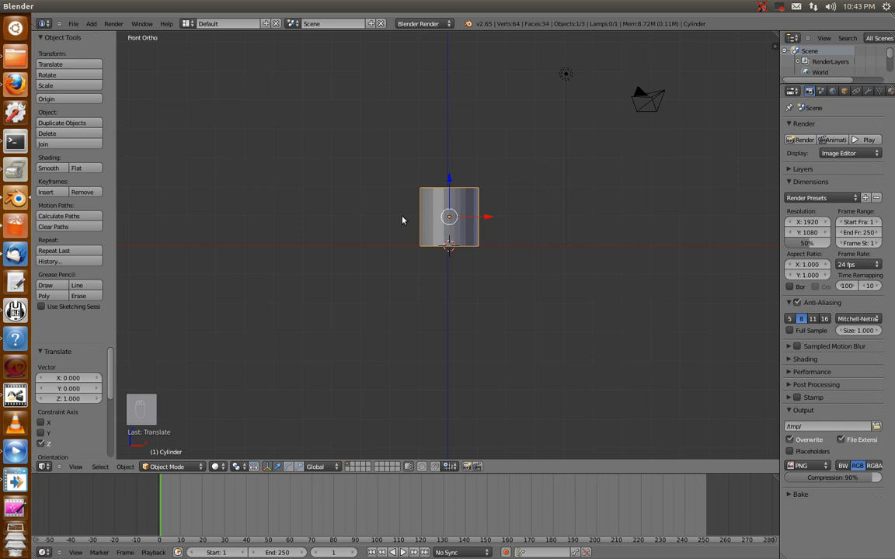
mouse_move(449, 179)
left_mouse_down("ctrl")
mouse_move(443, 118)
mouse_move(430, 237)
mouse_move(443, 174)
mouse_move(440, 110)
mouse_move(433, 188)
mouse_move(437, 133)
mouse_move(438, 178)
left_mouse_up("ctrl")
Scale the cylinder to 0.4 and reposition it with its base on the ground line, shifted -0.1 along X.
scroll(503, 227, "up", 5)
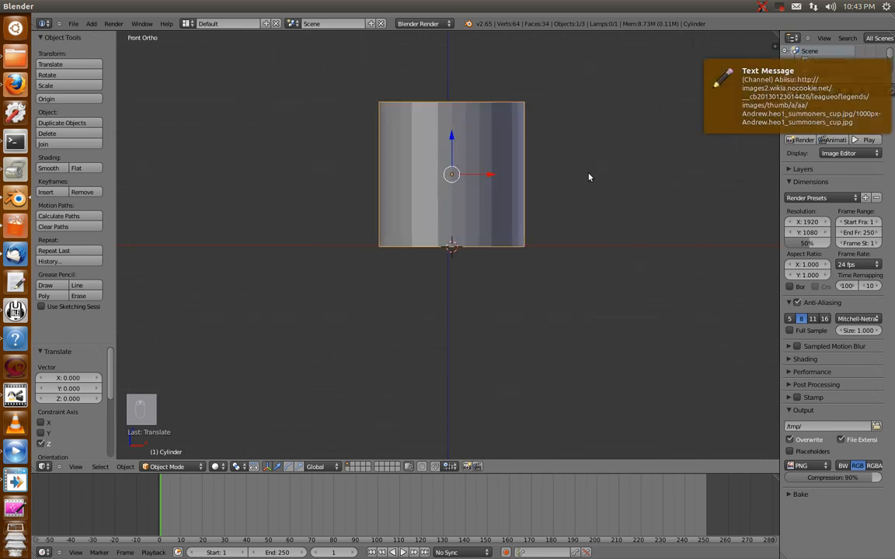
key("s")
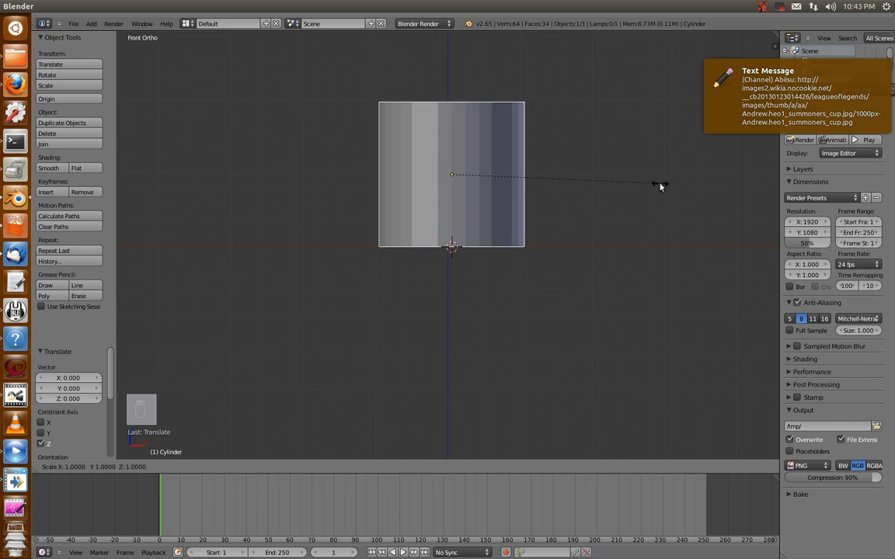
left_click(533, 187)
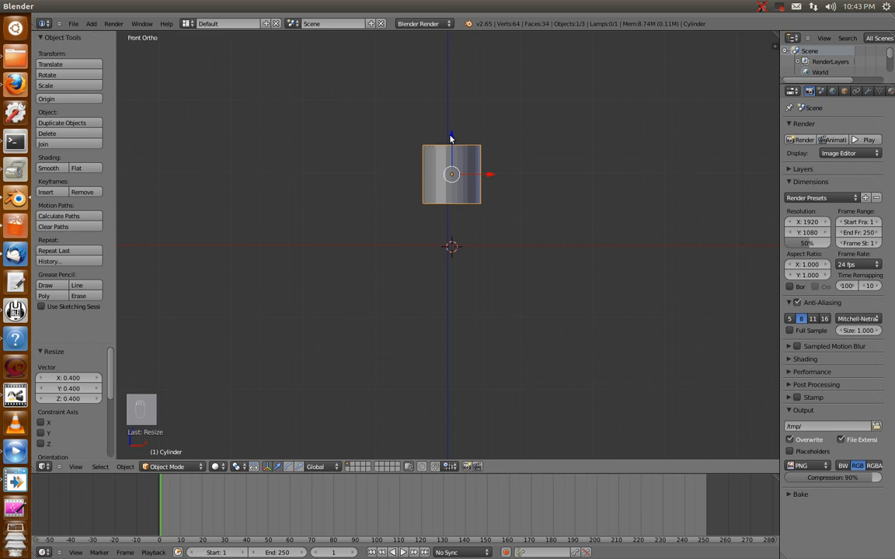
left_click_drag(451, 139, 448, 185)
left_click_drag(491, 219, 487, 220, "ctrl")
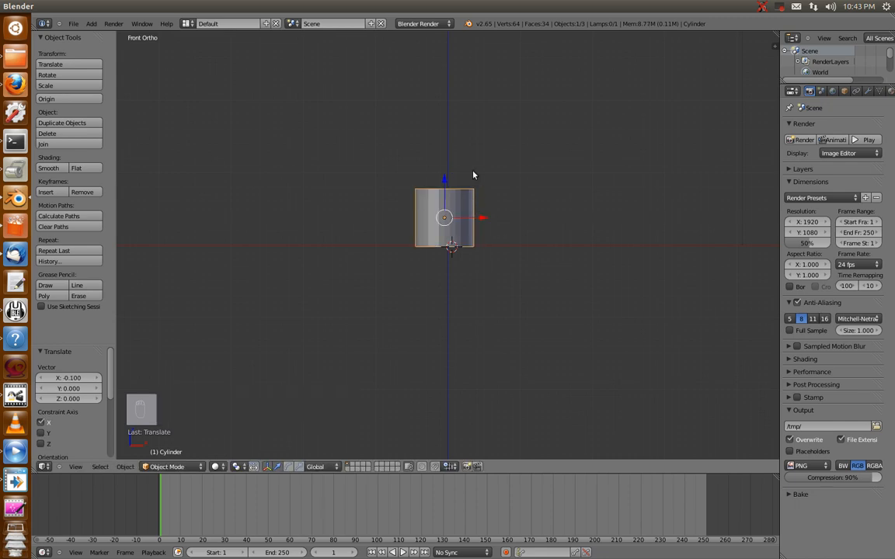
Enter edit mode on the cylinder and select only its top face in face selection mode.
scroll(477, 175, "up", 3)
middle_click_drag(507, 176, 459, 181)
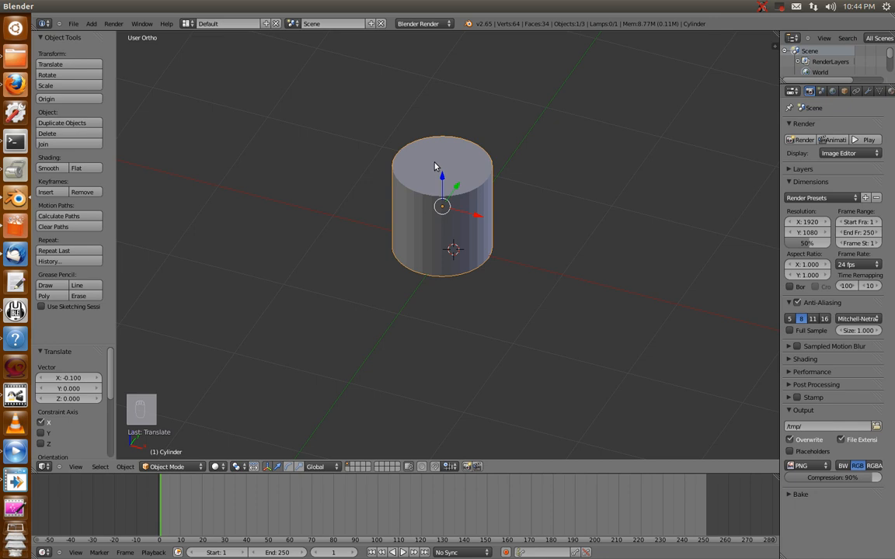
key("Tab")
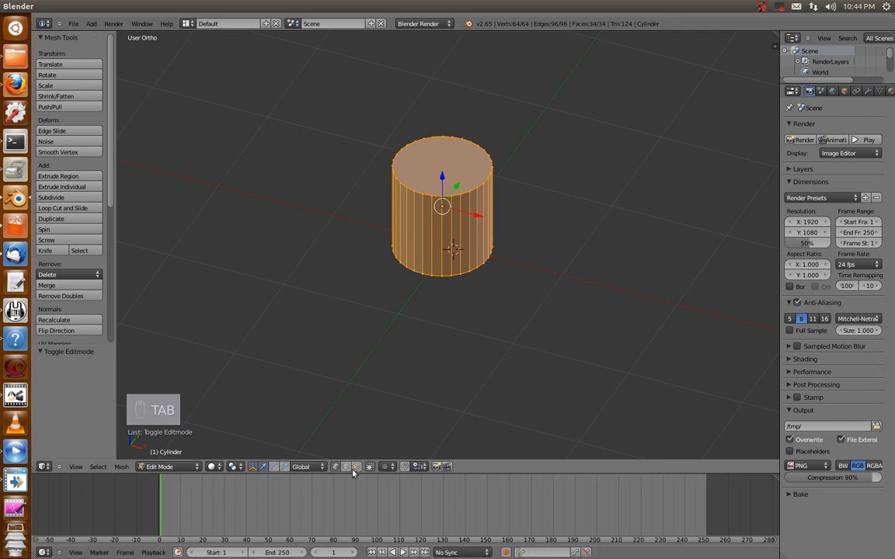
key("ctrl+r")
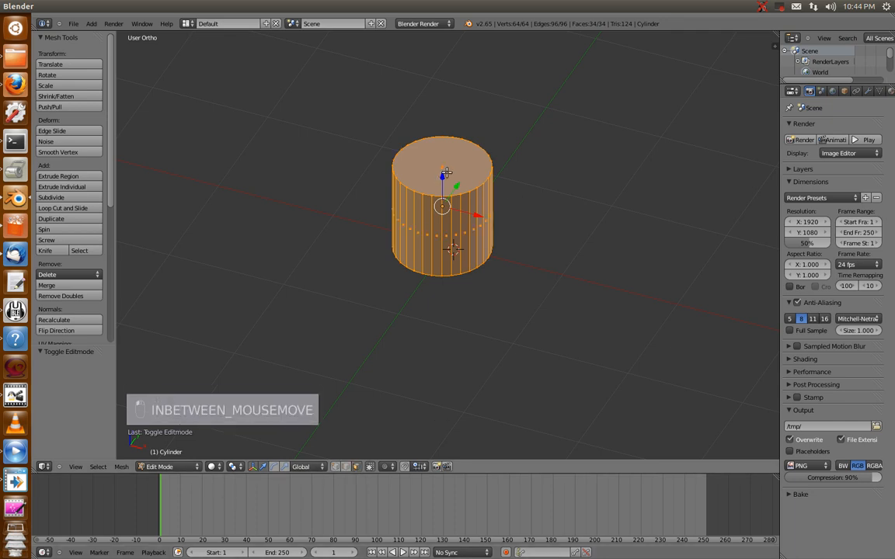
right_click(438, 175)
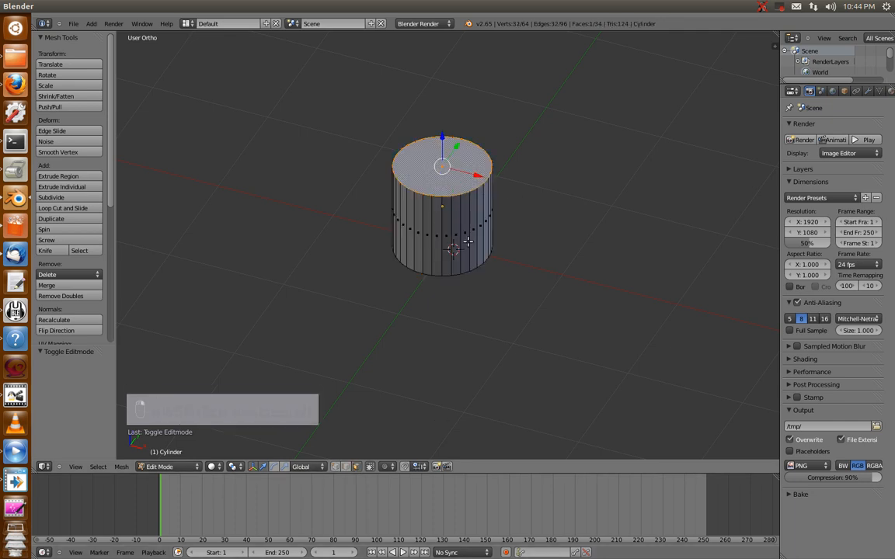
In front view, scale the cylinder's top face up by a factor of about 1.055.
key("KP_1")
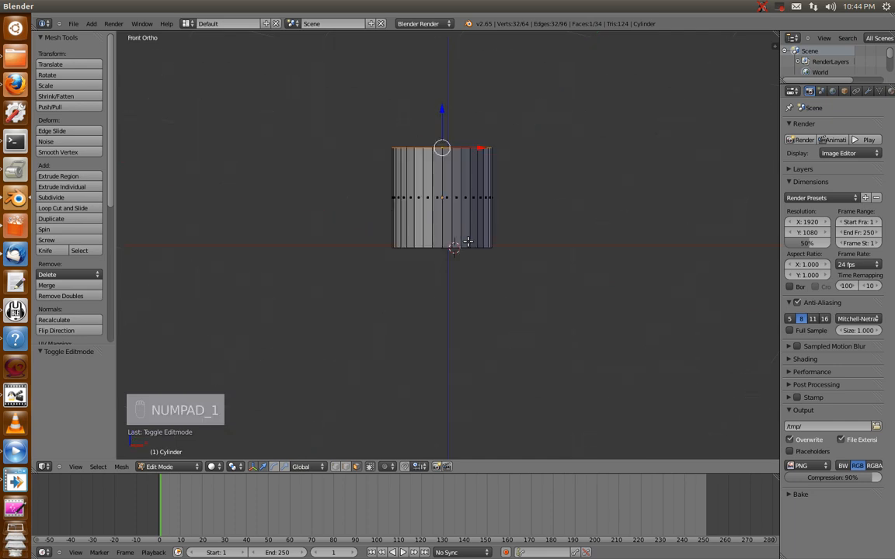
scroll(420, 208, "down", 2)
middle_click_drag(531, 90, 543, 256, "shift")
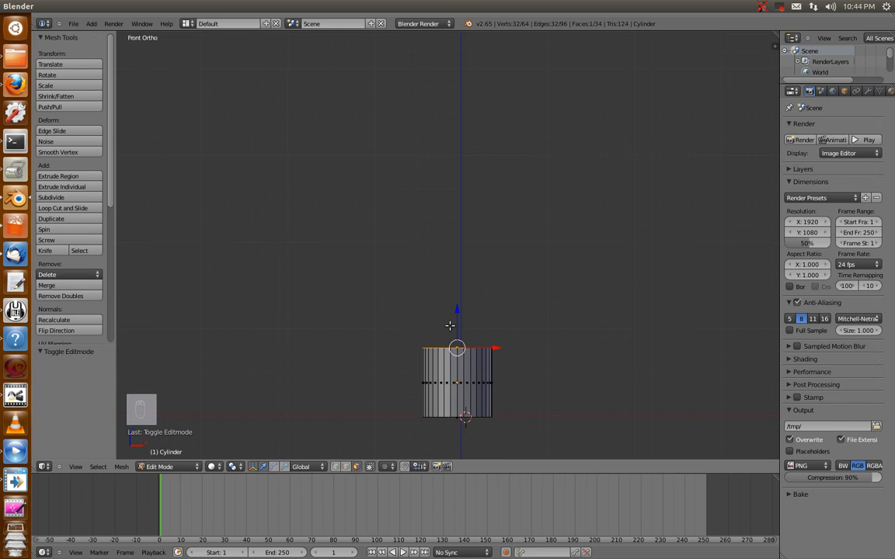
key("s")
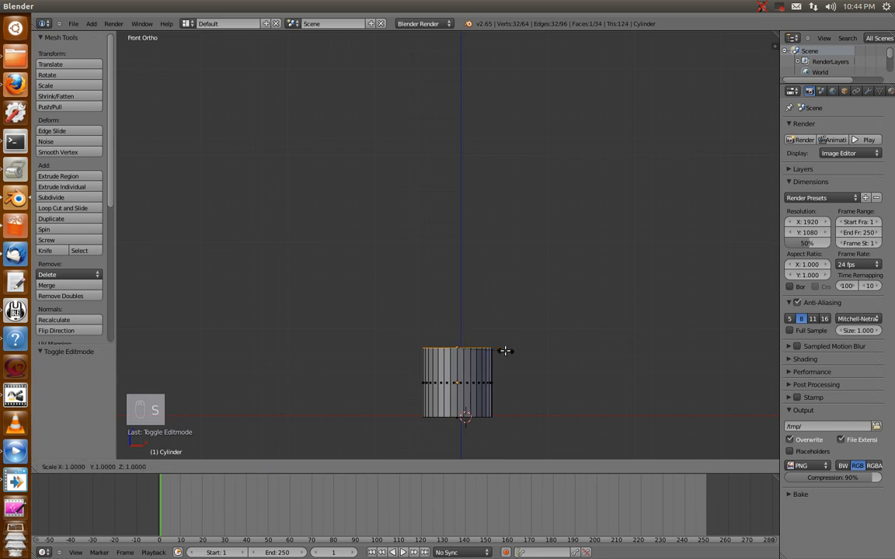
left_click(505, 351)
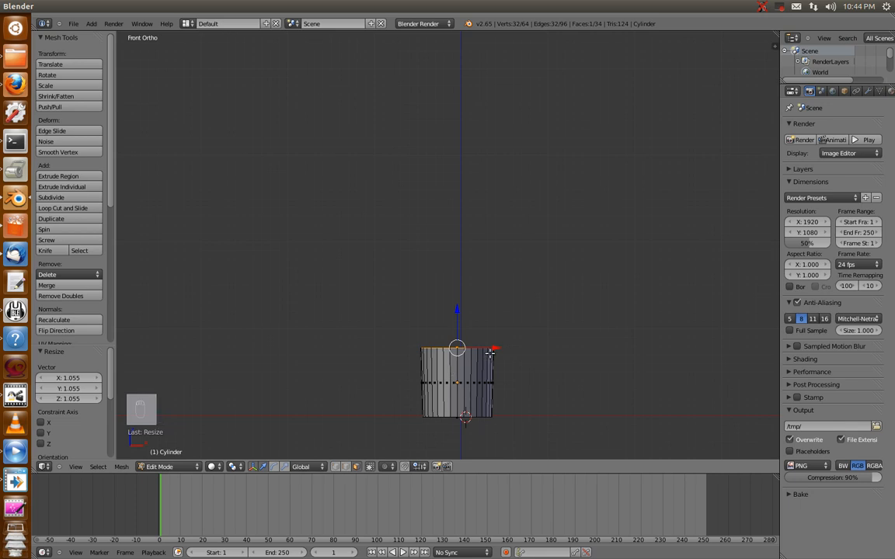
Extrude the top face upward about 0.86 and scale the new face by about 1.07.
key("e")
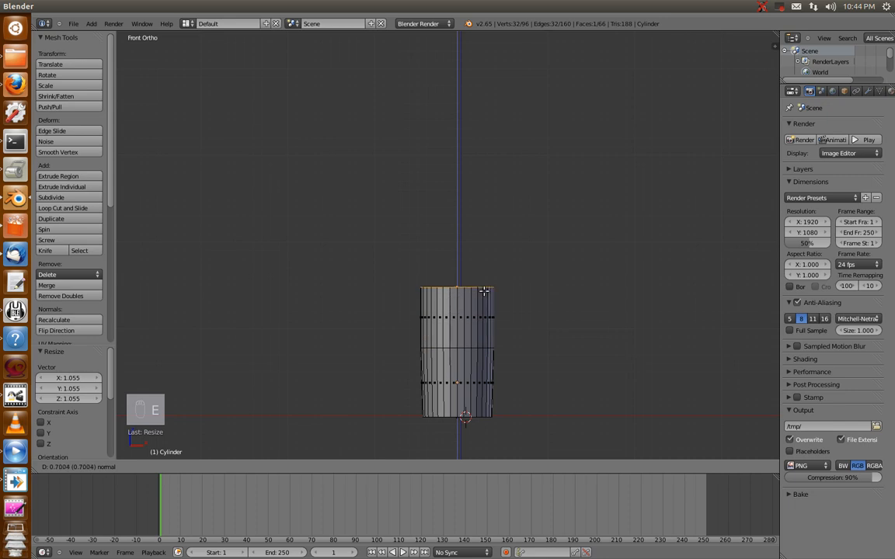
left_click(482, 278)
key("s")
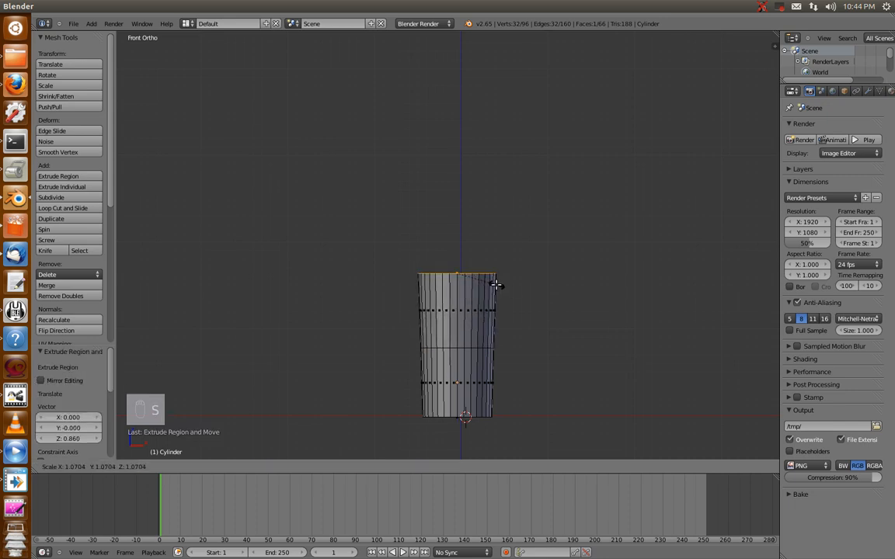
left_click(496, 285)
Extrude a second section upward about 0.75 from the top face and widen its upper end slightly.
key("e")
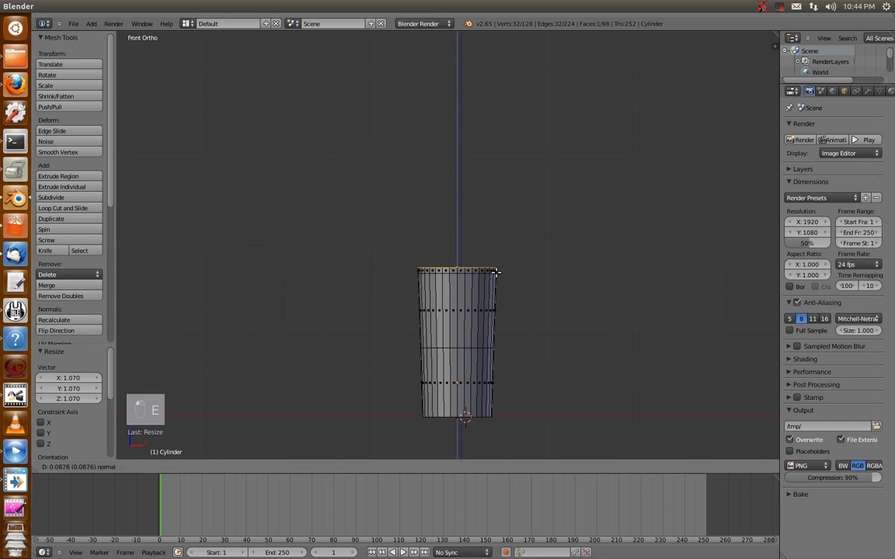
left_click(494, 210)
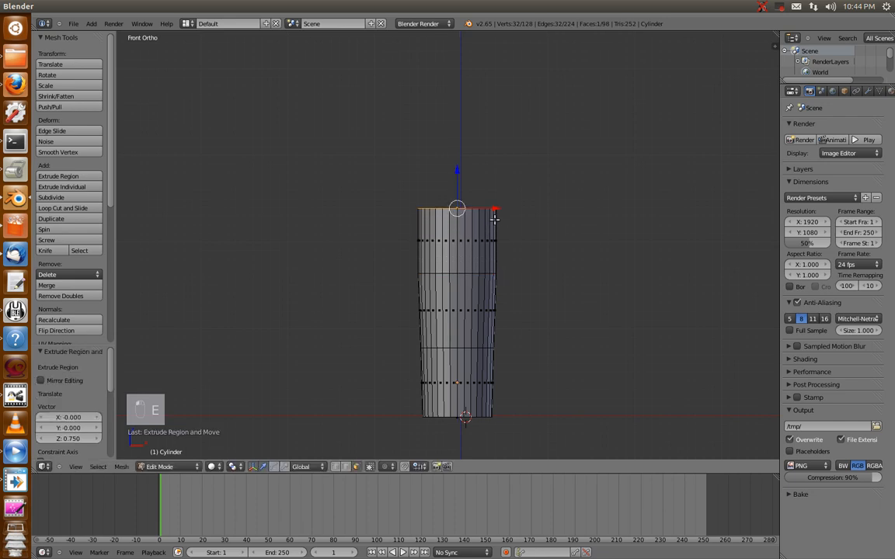
key("s")
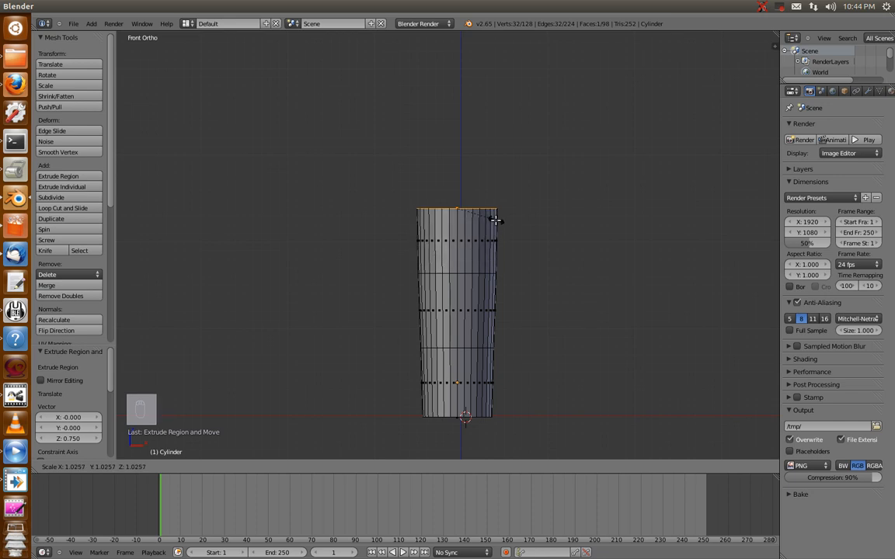
left_click(495, 222)
Extrude a third section upward about 0.817 and scale its top face by about 1.077.
key("e")
left_click(500, 152)
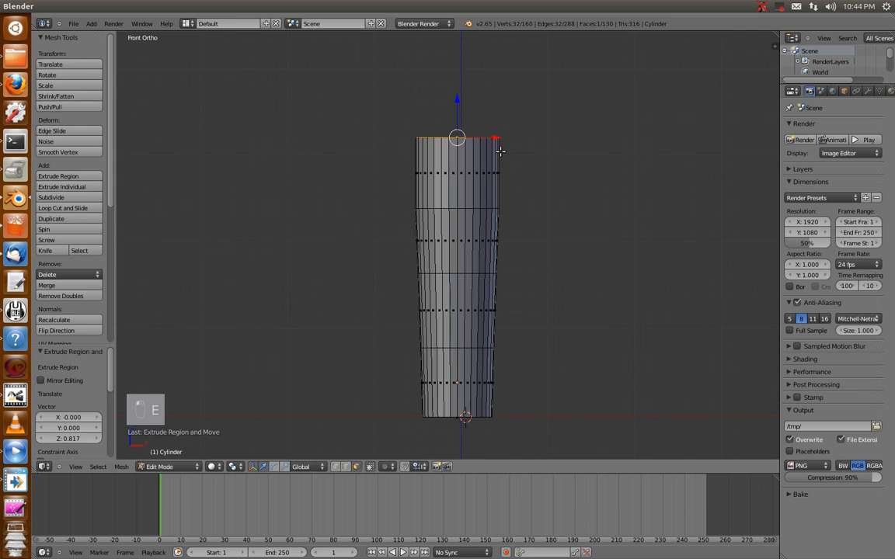
key("s")
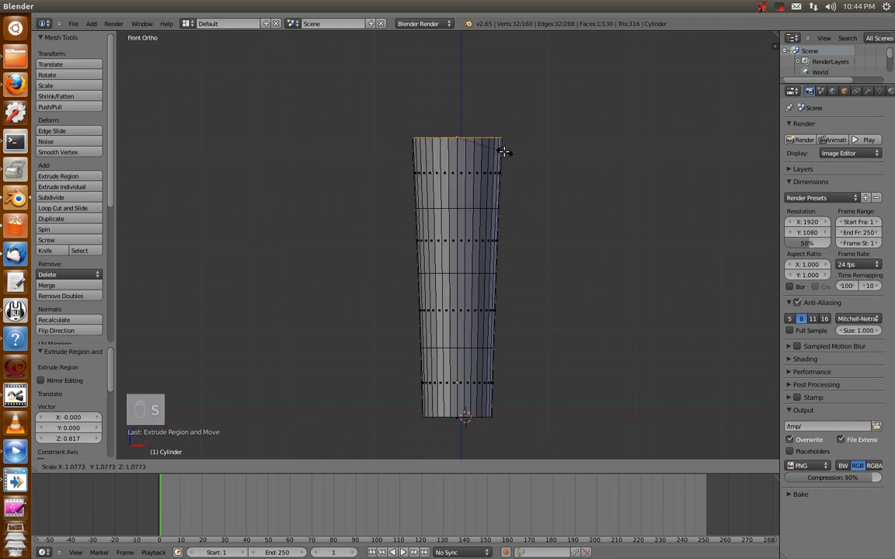
left_click(504, 152)
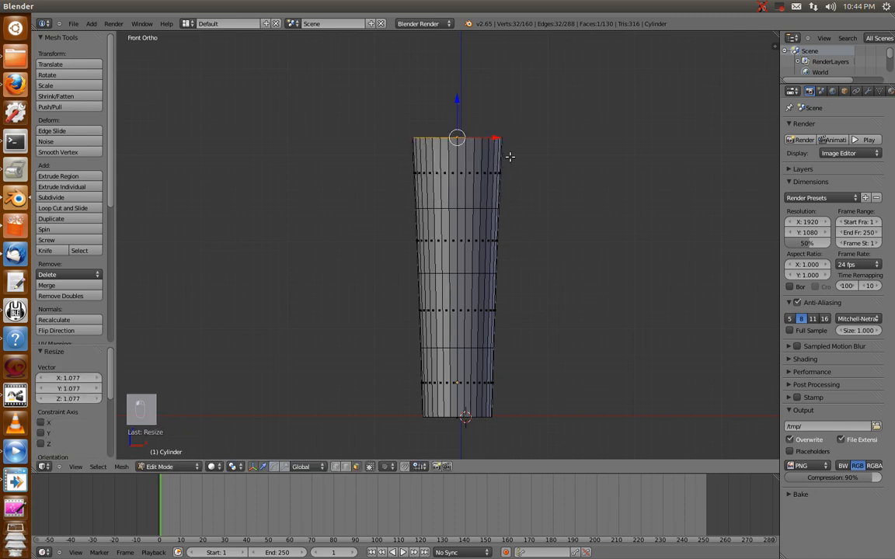
Extrude a fourth section upward about 0.774 from the top face and scale its upper end by about 1.051.
middle_click_drag(543, 155, 546, 314, "shift")
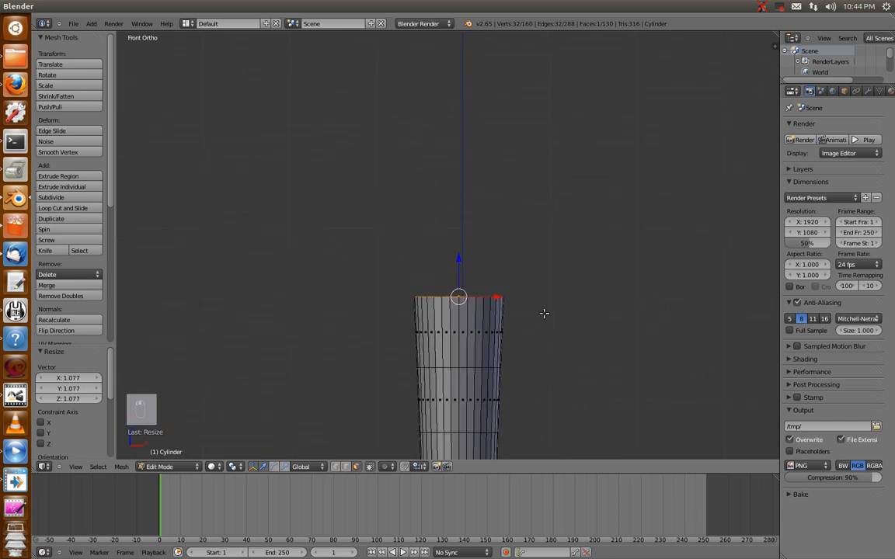
key("e")
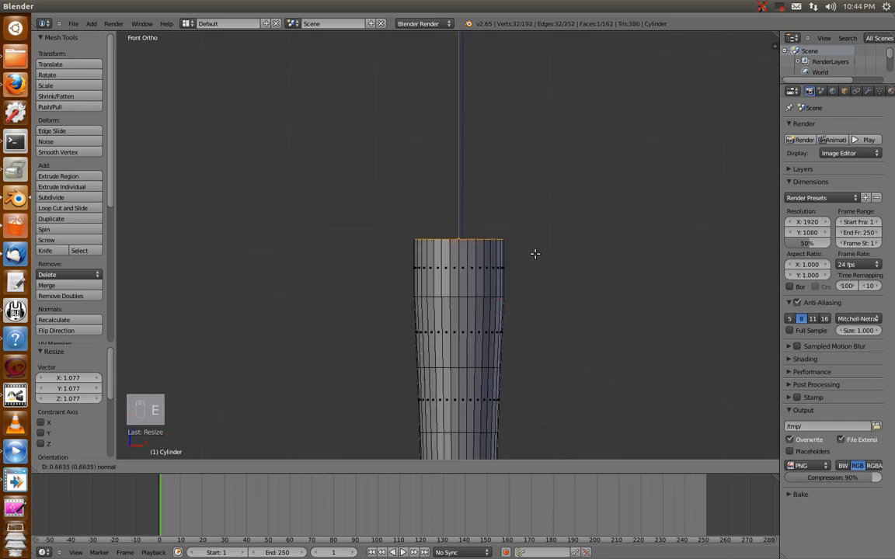
left_click(535, 245)
key("s")
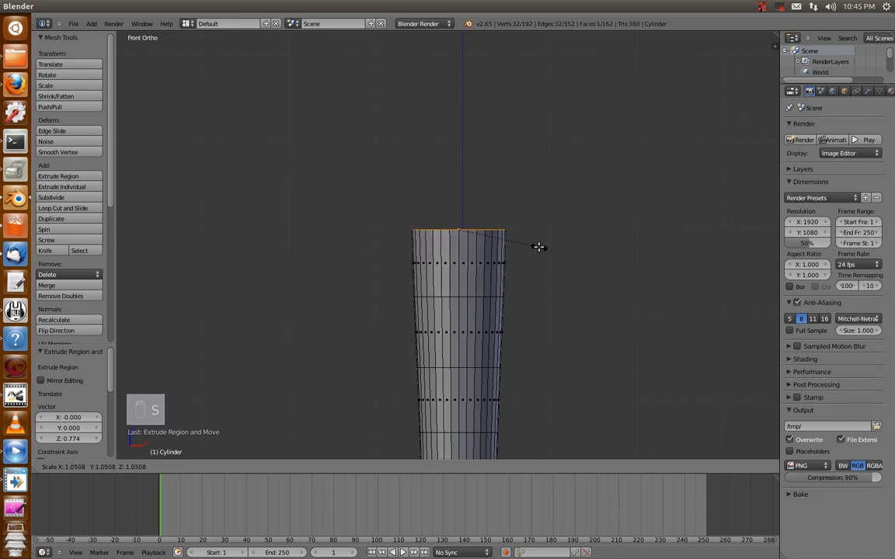
left_click(538, 246)
Extrude two more sections upward, about 0.971 and 0.737, and scale the uppermost face down to about 0.96.
key("e")
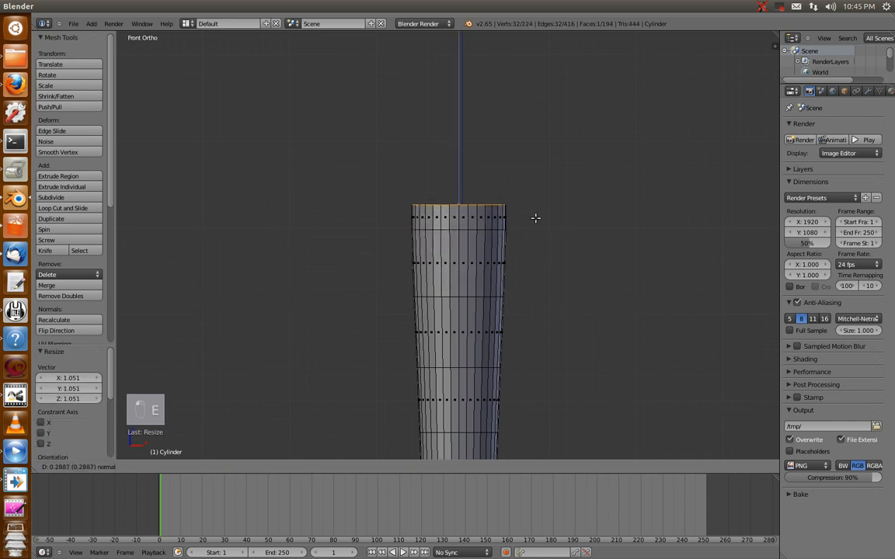
left_click(529, 165)
middle_click_drag(531, 151, 529, 296, "shift")
key("e")
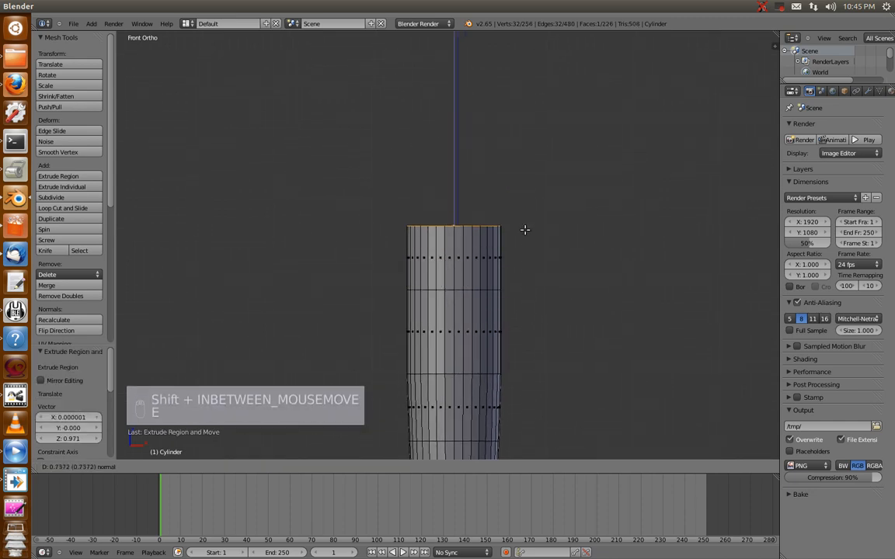
left_click(525, 230)
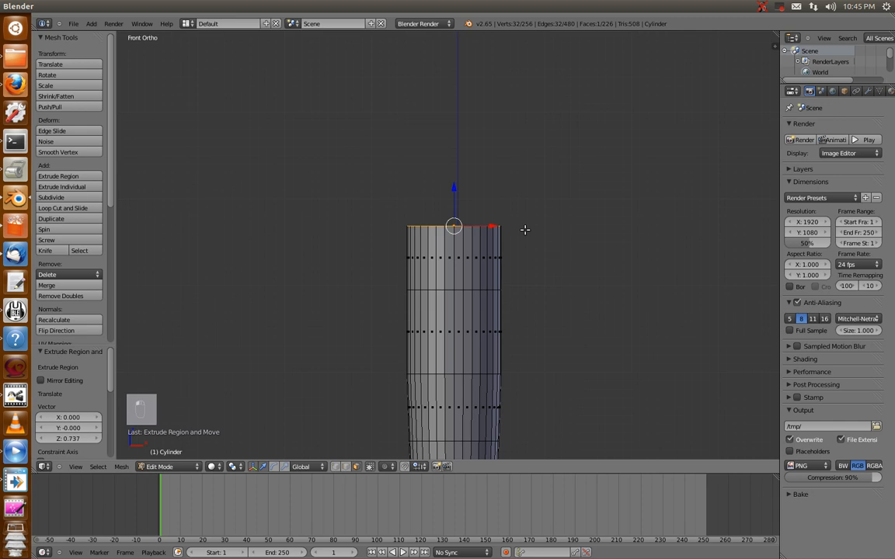
key("s")
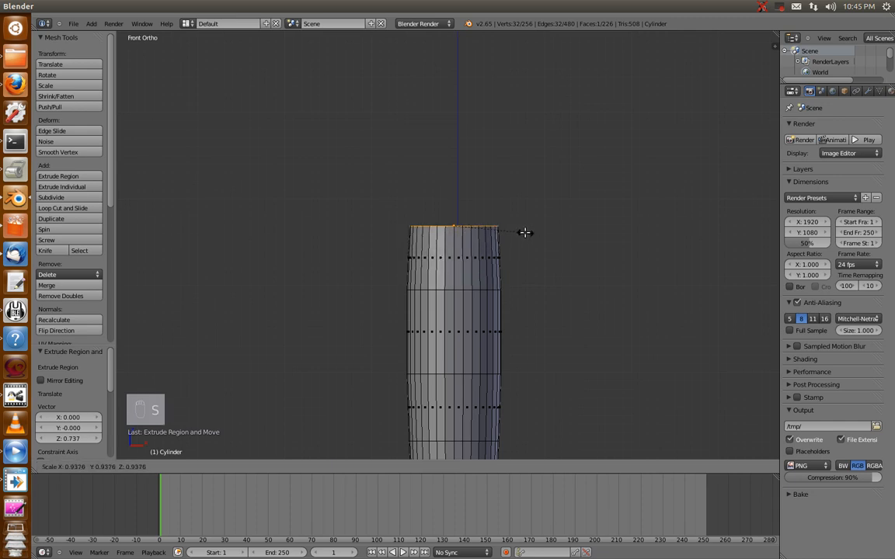
left_click(527, 233)
Extrude the top face upward about 0.983, scale it to about 0.849, and lower it about 0.184 along Z.
key("e")
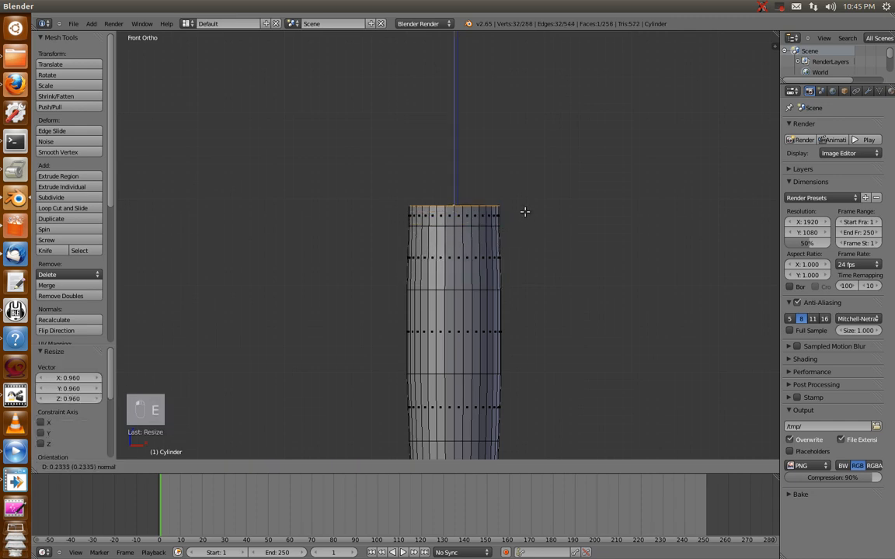
left_click(528, 159)
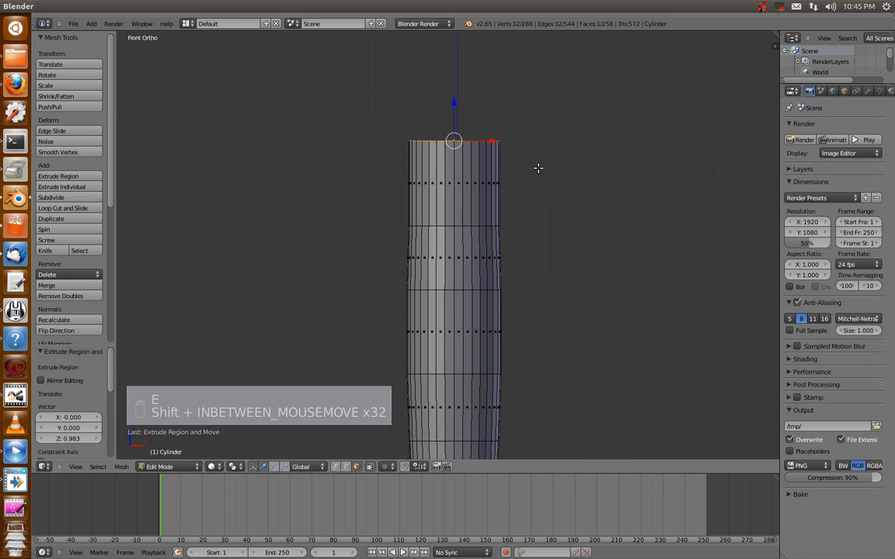
key("s")
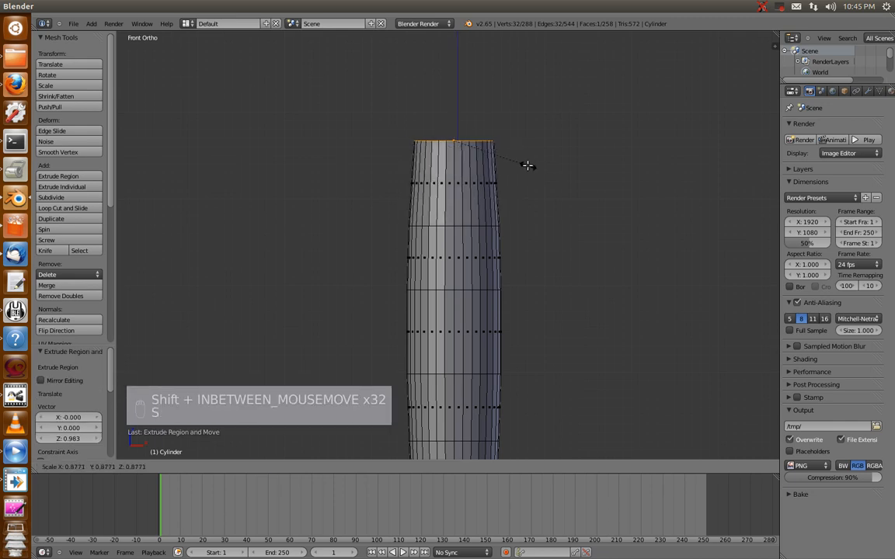
left_click(525, 164)
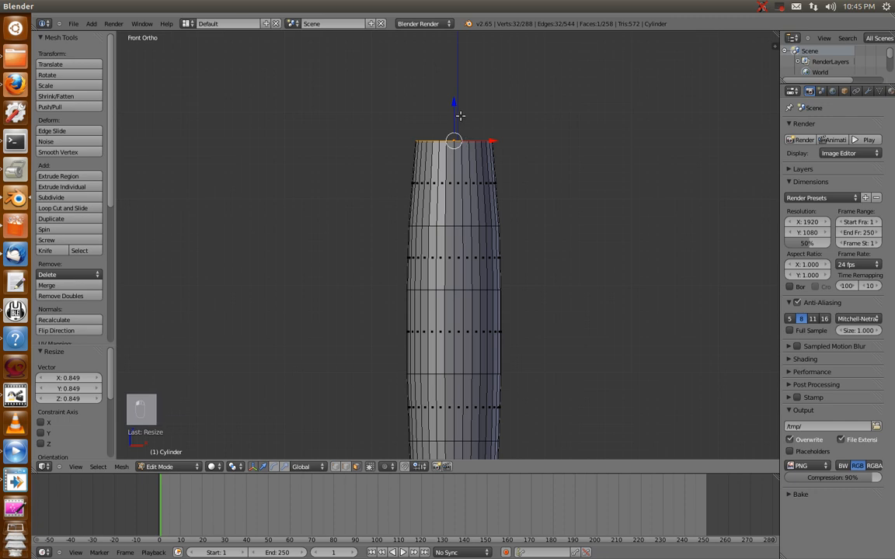
left_click_drag(456, 109, 451, 120)
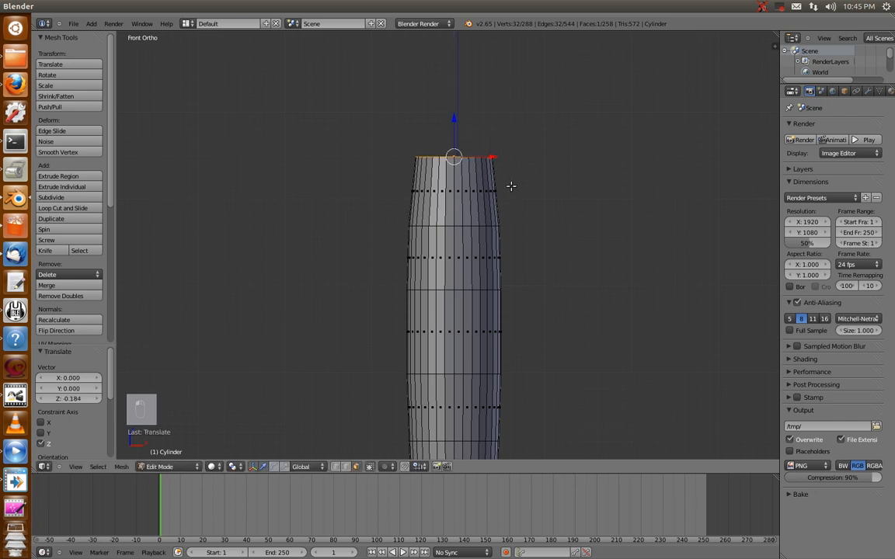
key("e")
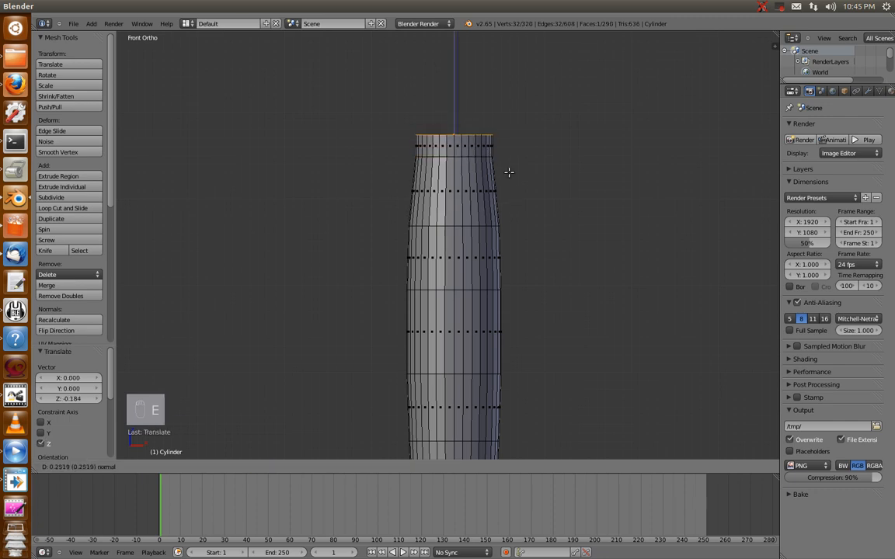
right_click(508, 164)
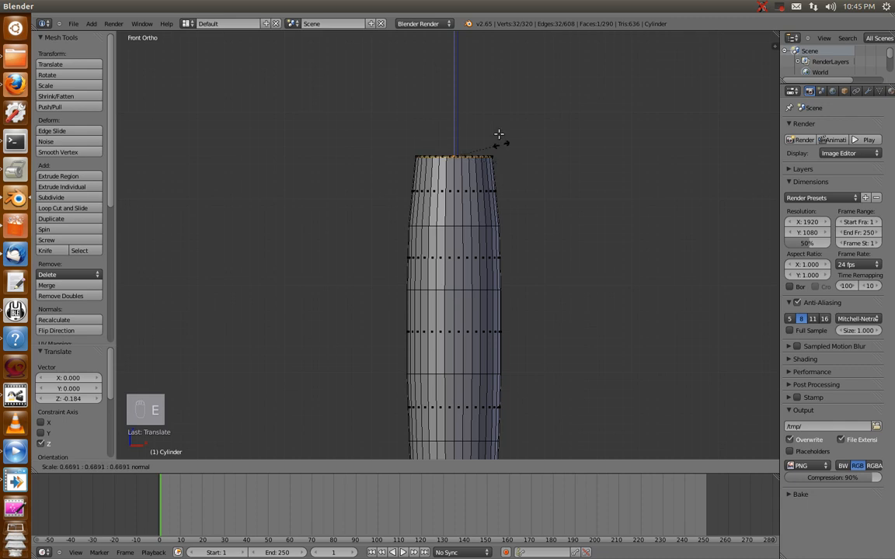
key("ctrl+z")
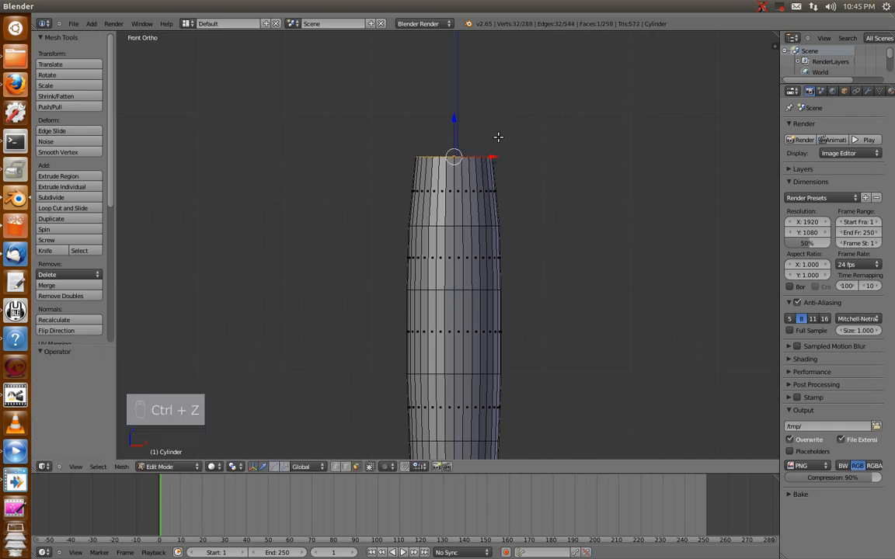
Extrude the top face upward about 0.381 and scale the new face to about 0.713.
key("e")
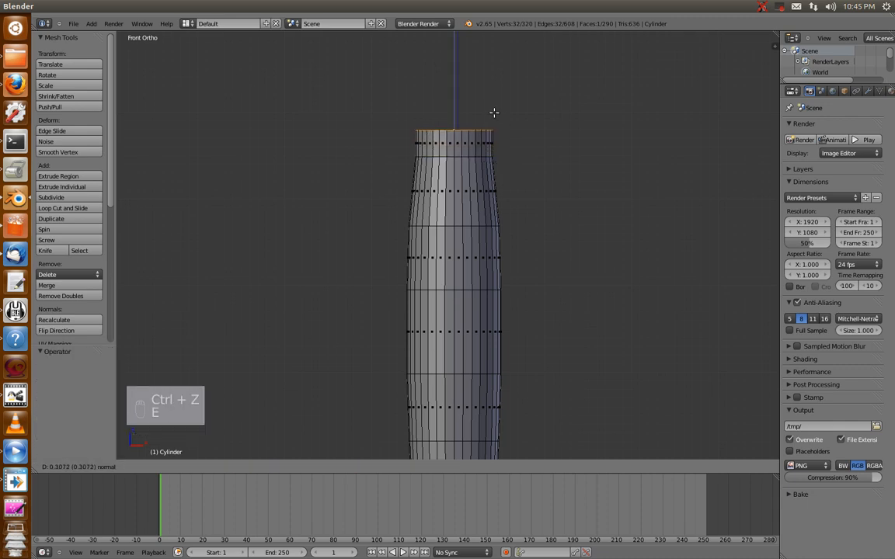
left_click(495, 108)
key("s")
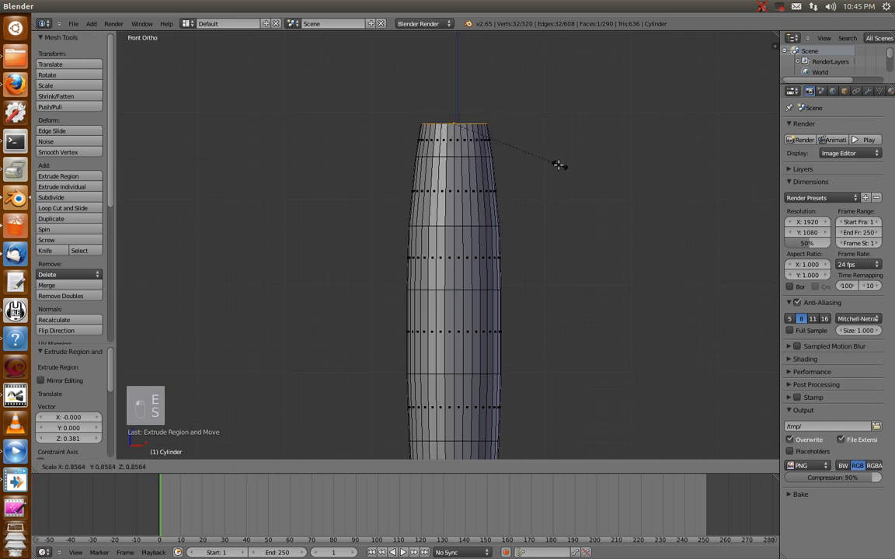
left_click(541, 158)
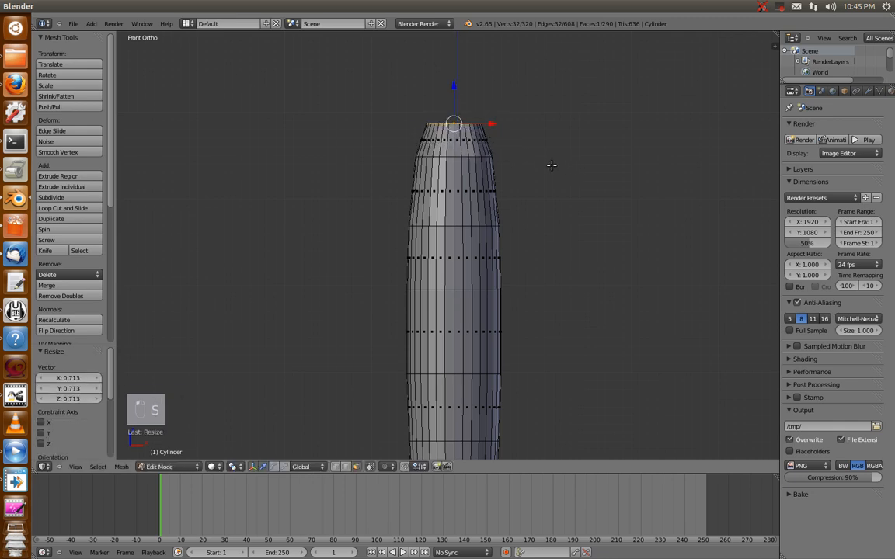
Extrude a cap section upward about 0.166, shrinking its top face to a small tip and raising it about 0.08 along Z.
middle_click_drag(548, 155, 506, 193, "shift")
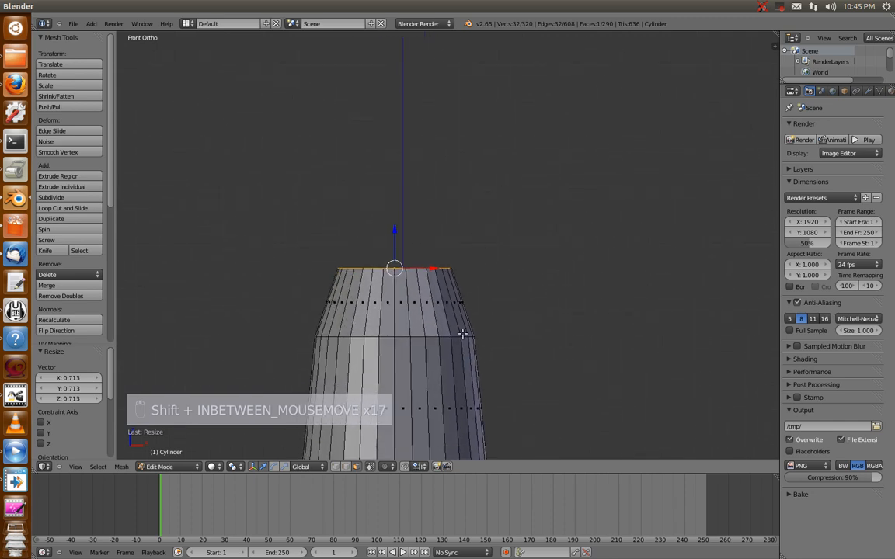
key("e")
left_click(407, 272)
key("s")
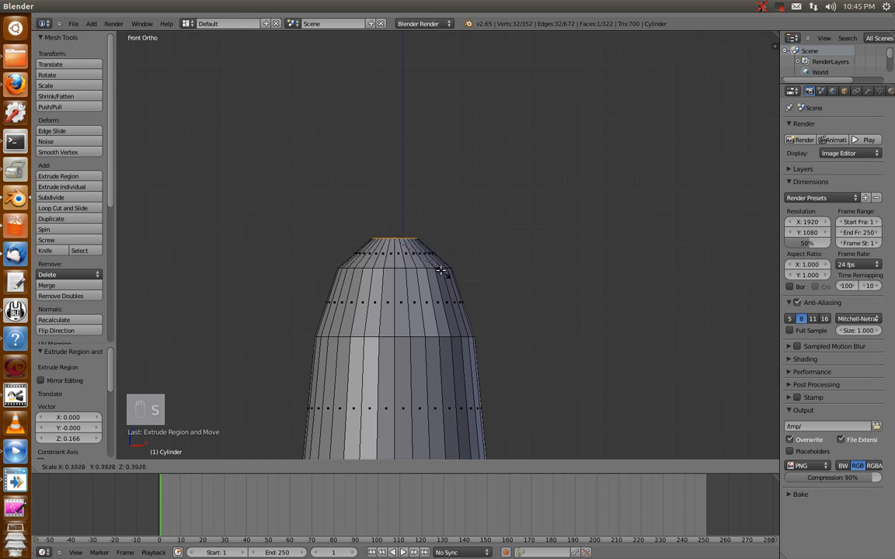
left_click(431, 260)
left_click_drag(393, 219, 391, 199)
Place the 3D cursor just beside the body's upper half on the +X side and check its position from the right view.
scroll(508, 269, "down", 5)
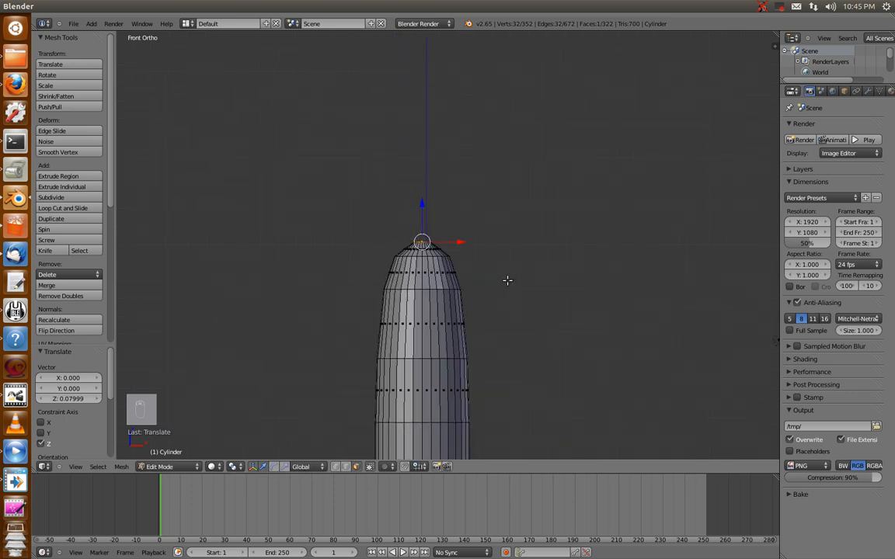
middle_click_drag(511, 328, 525, 303, "shift")
scroll(525, 303, "up", 2)
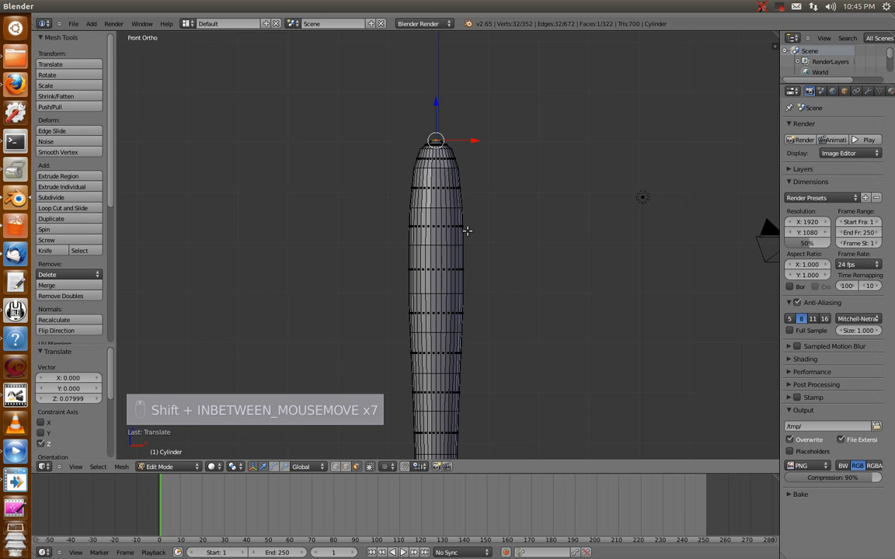
scroll(492, 256, "down", 1)
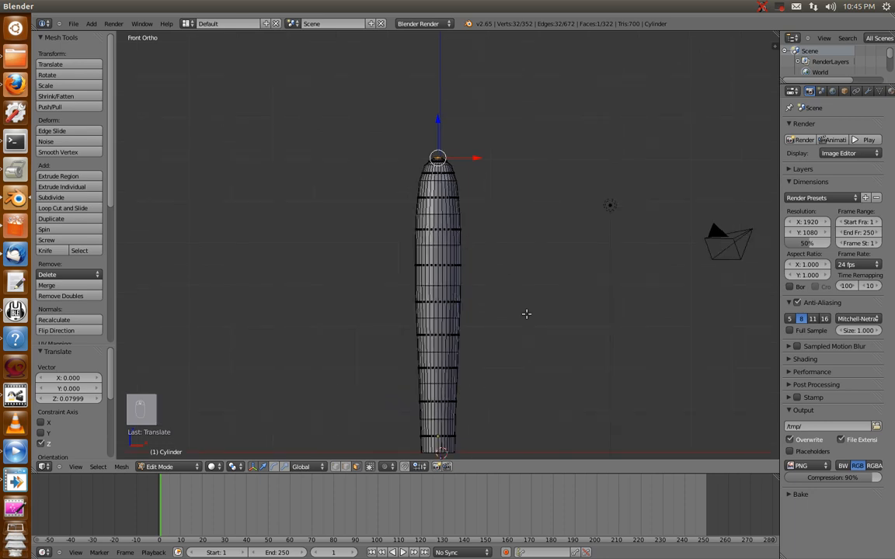
scroll(481, 294, "down", 1)
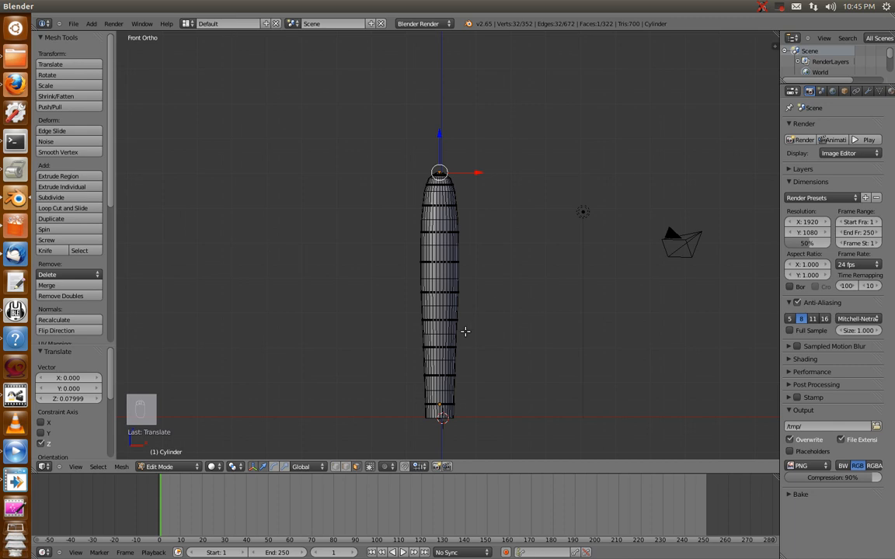
left_click(475, 264)
key("KP_3")
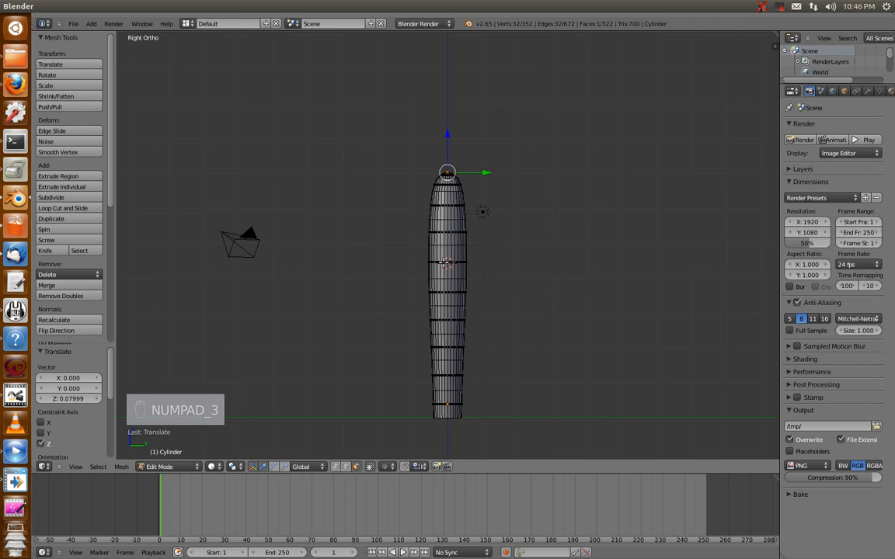
key("KP_1")
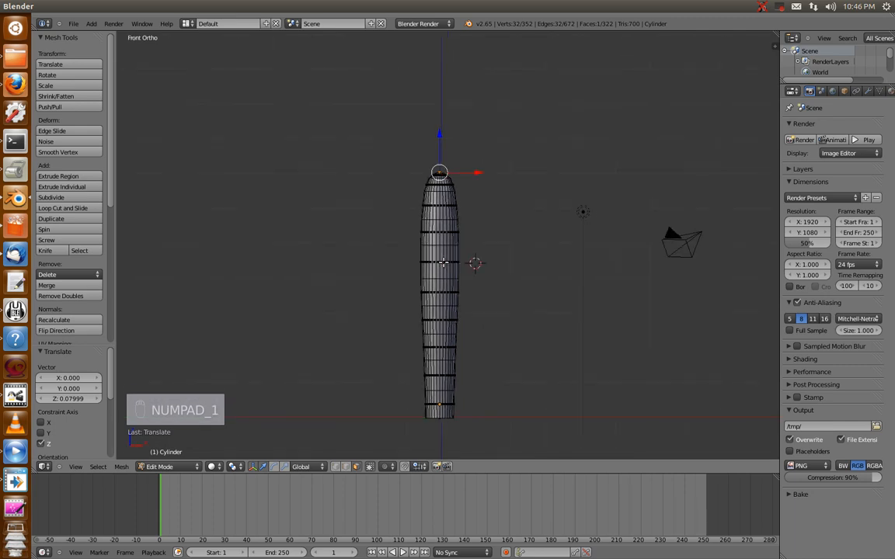
Add a cylinder mesh at the 3D cursor in front view.
key("shift+a")
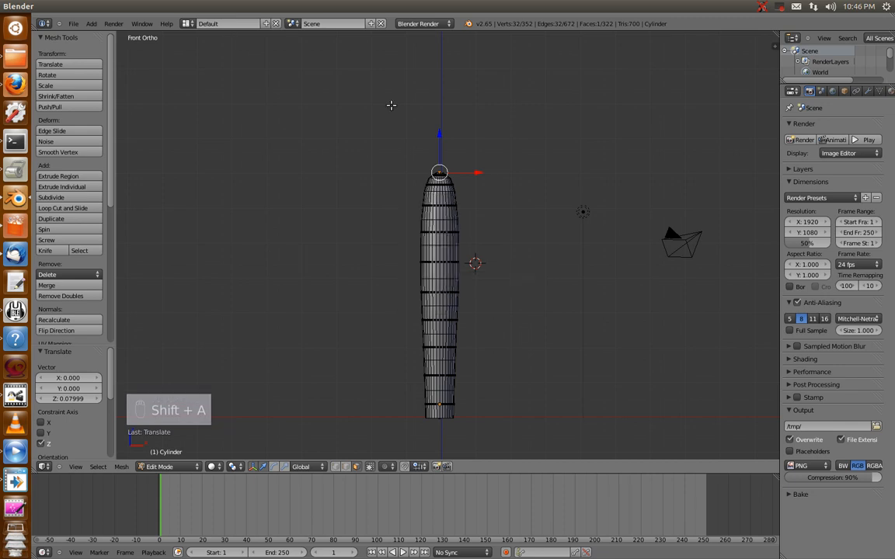
key("shift+a")
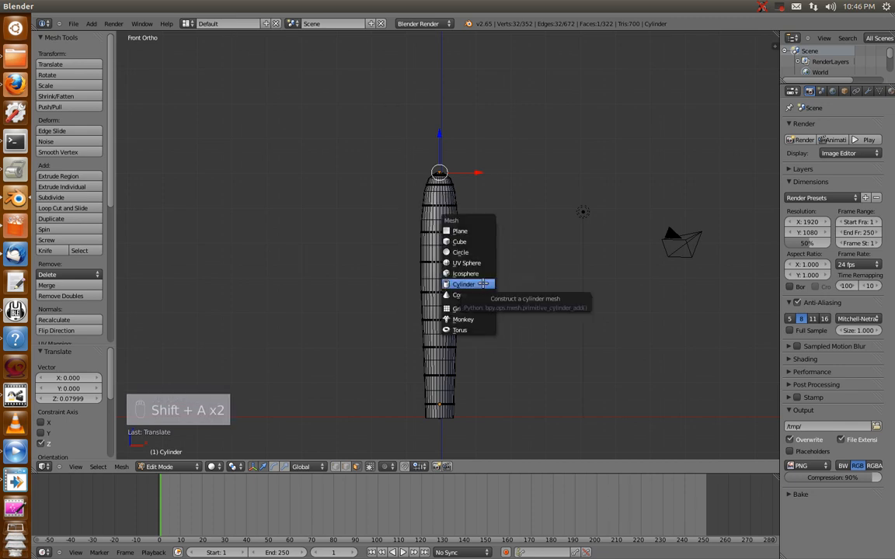
left_click(470, 284)
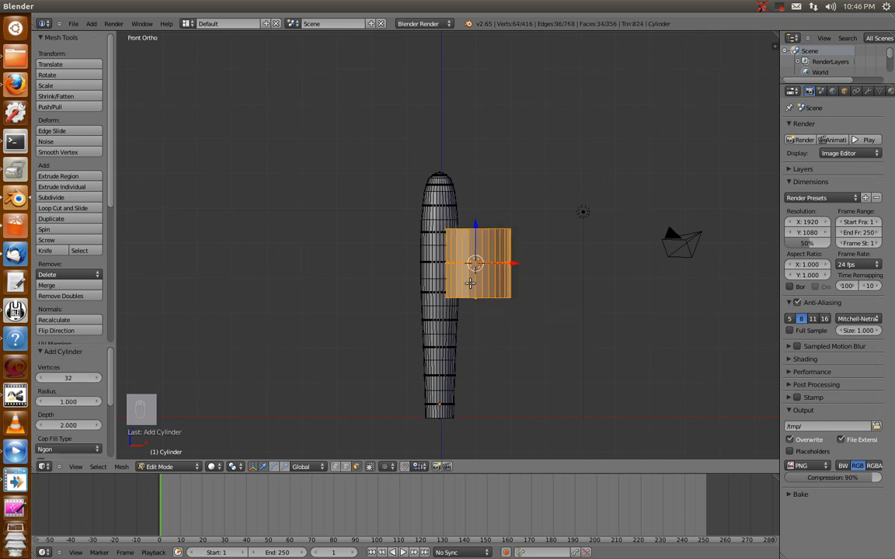
Rotate the new cylinder 90° in front view so it lies horizontally.
scroll(555, 260, "up", 5)
key("z")
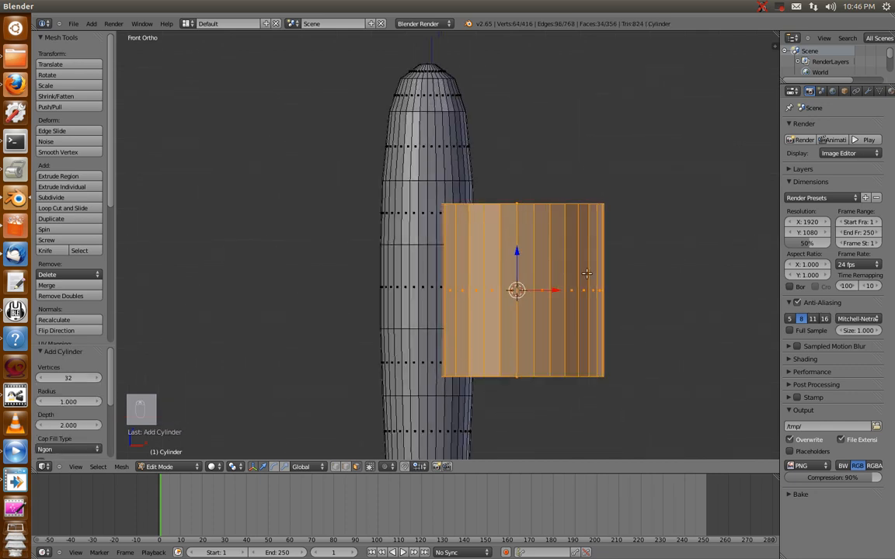
key("r")
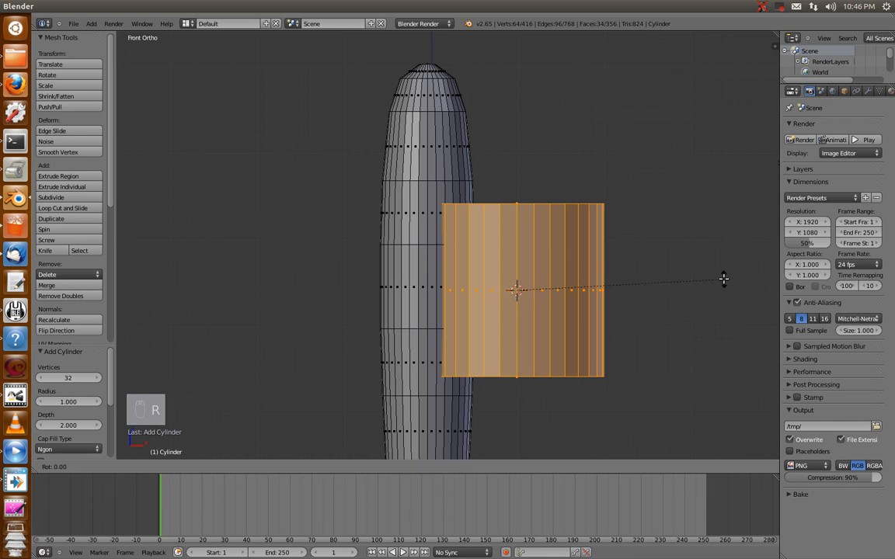
left_click(723, 278)
key("space")
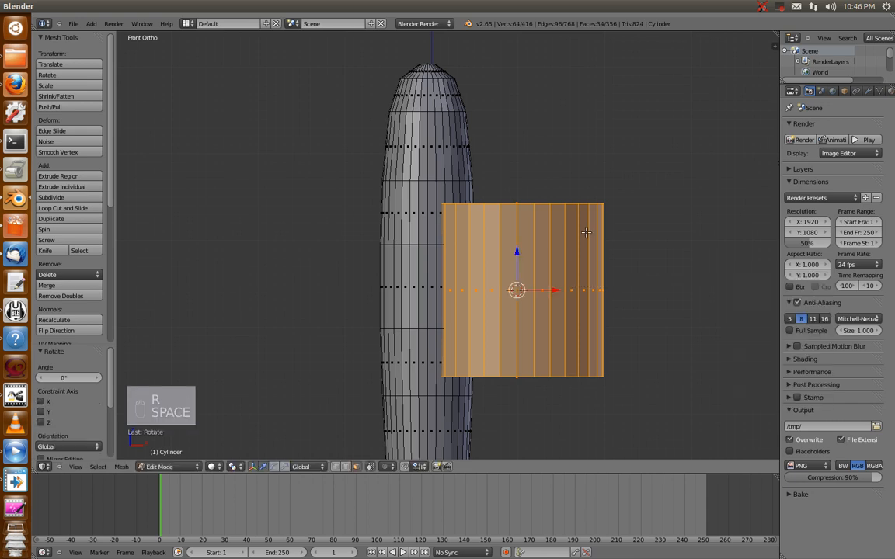
key("r")
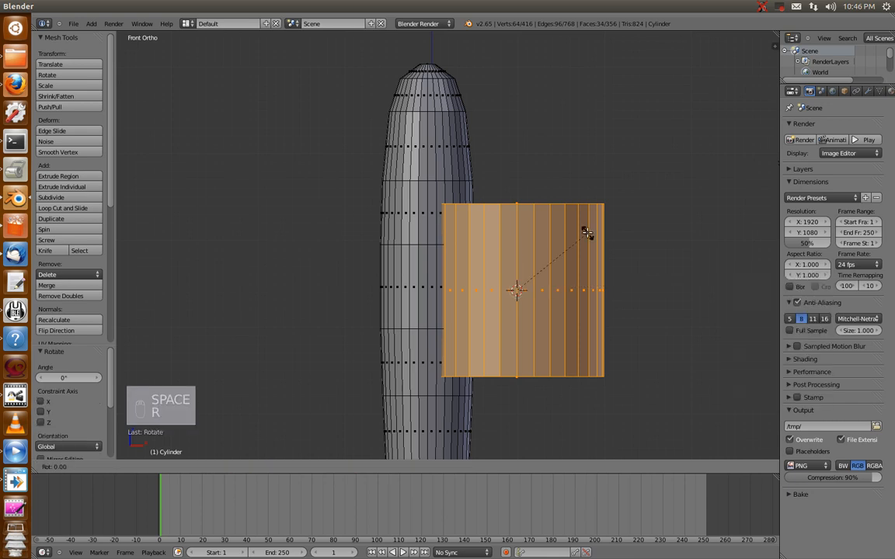
left_click(586, 376)
Scale the horizontal cylinder down to a small stub and move it about -0.405 along X into the body's side.
key("s")
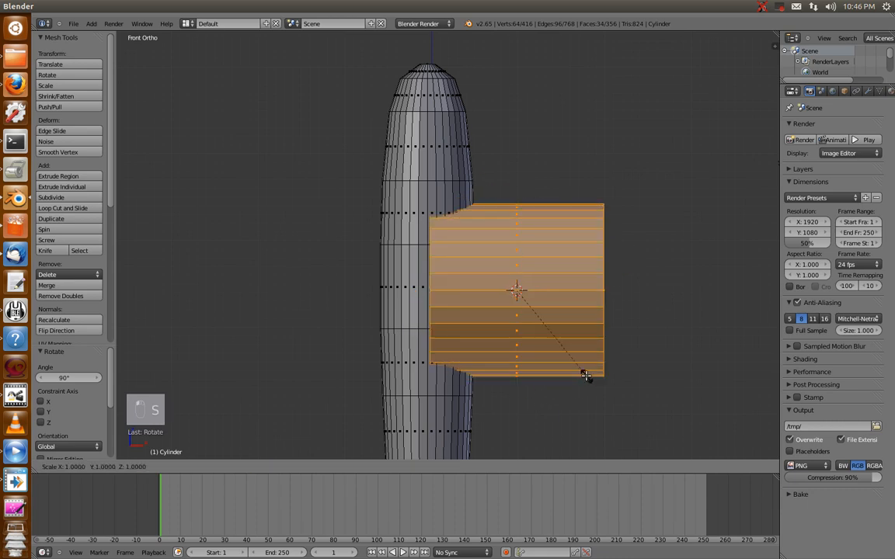
left_click(538, 311)
left_click_drag(553, 292, 519, 290)
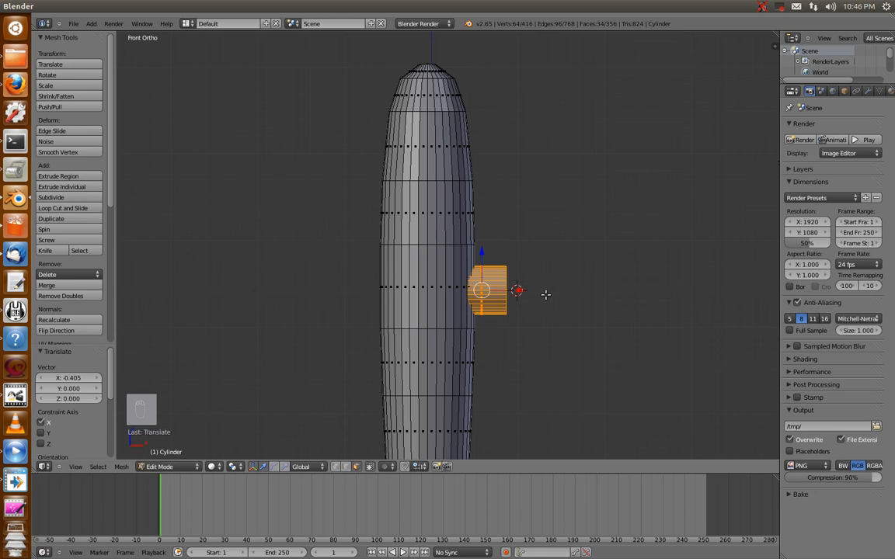
Fine-tune the stub's position along X so it sits deeper in the body's side, finishing with a move of -0.104.
key("KP_3")
key("KP_1")
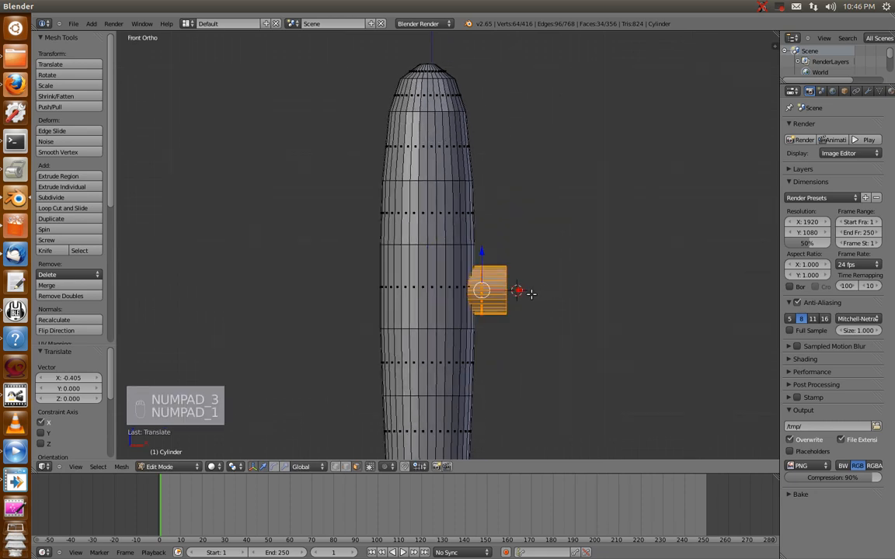
mouse_move(516, 290)
left_mouse_down()
mouse_move(539, 289)
mouse_move(518, 290)
left_mouse_up()
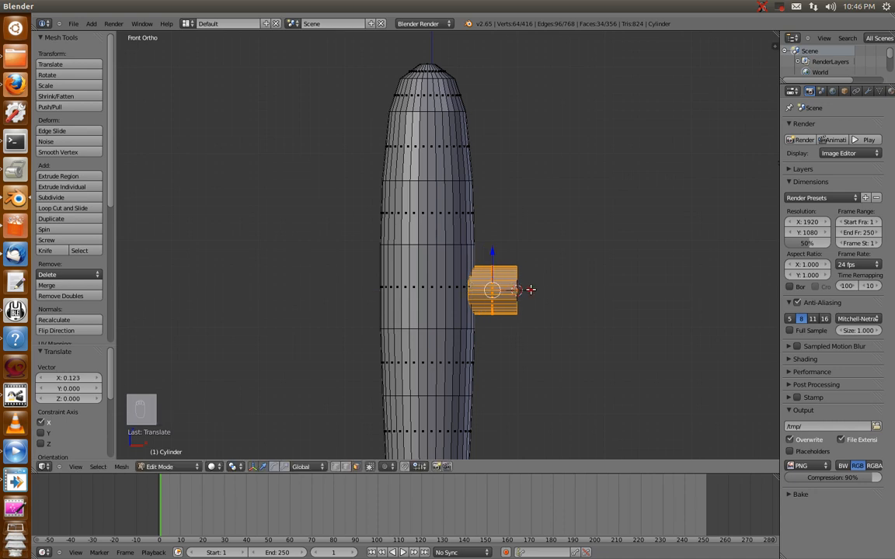
left_click_drag(530, 292, 521, 292)
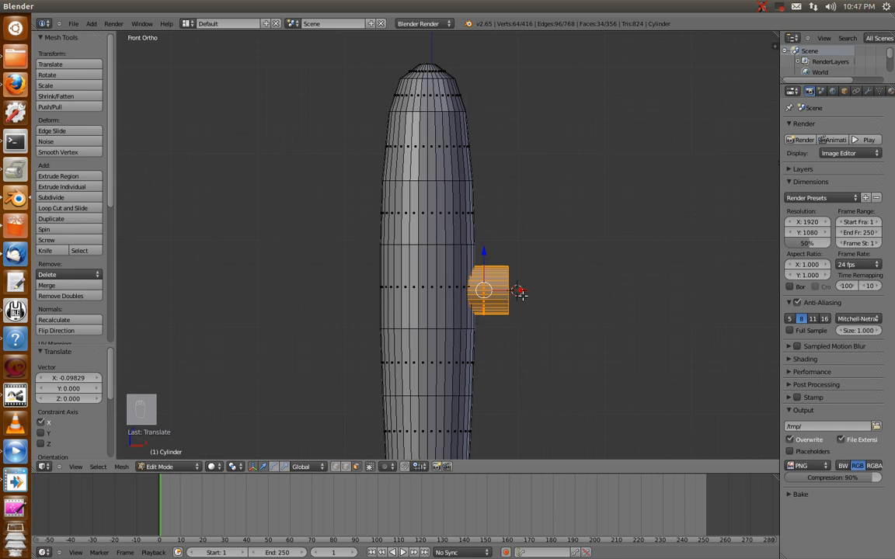
key("g")
key("x")
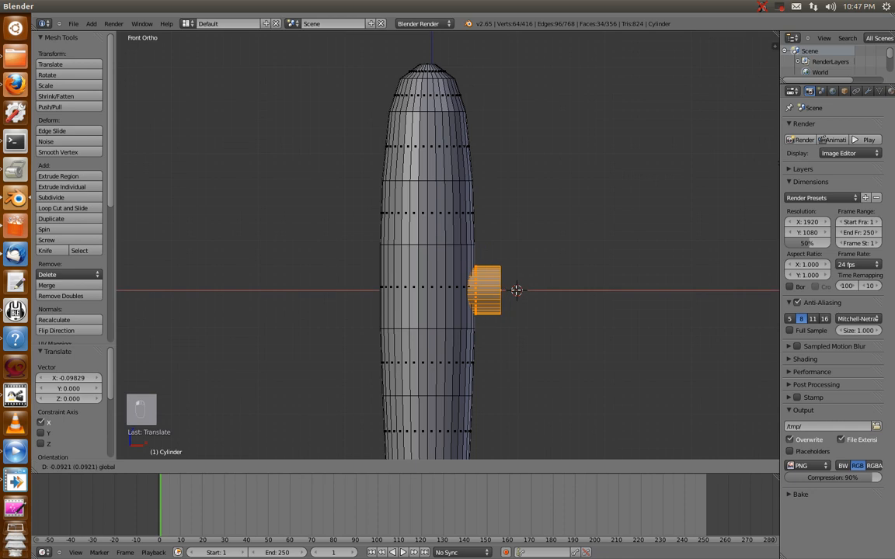
left_click(515, 290)
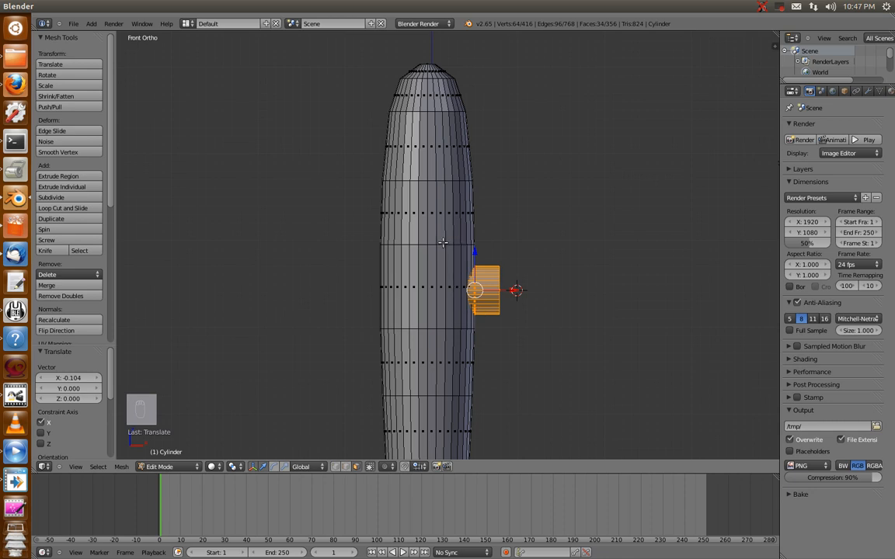
Extrude the stub's outer end face about 0.199 outward along X.
scroll(594, 328, "up", 1)
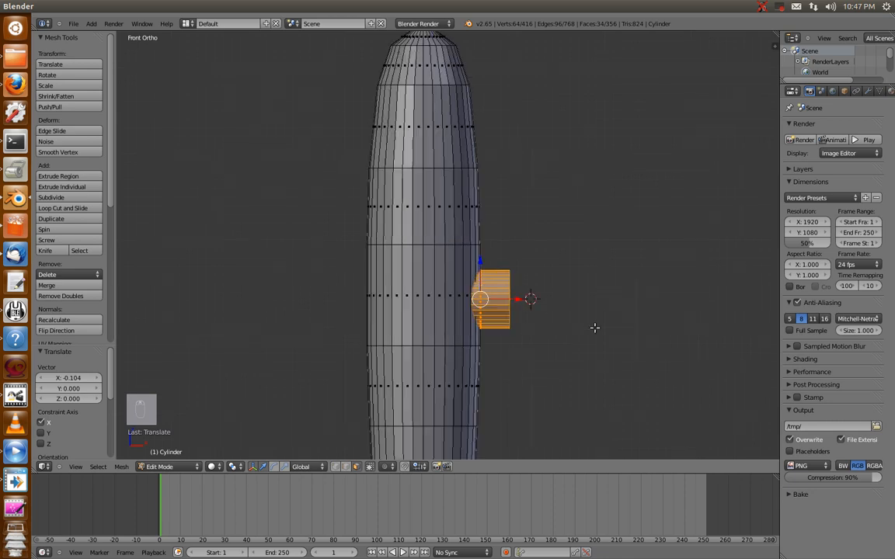
middle_click_drag(608, 342, 529, 298)
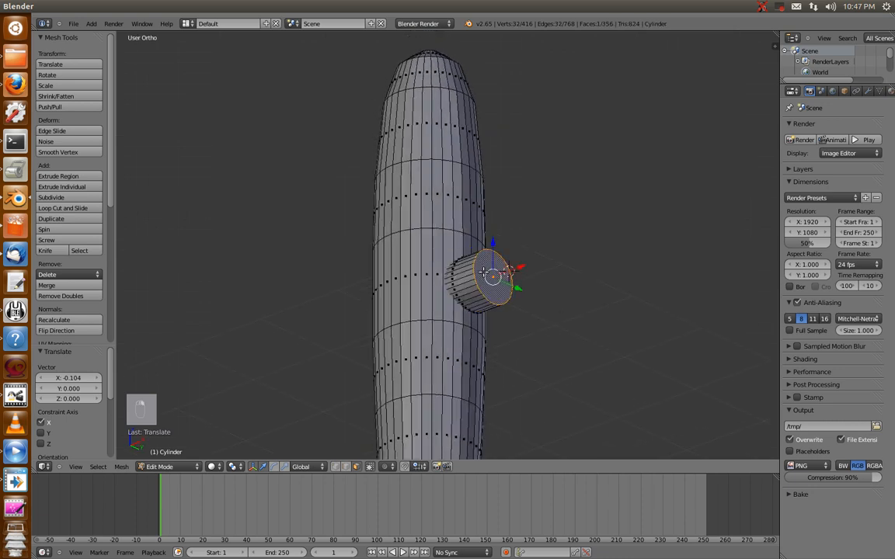
middle_click_drag(559, 333, 563, 372)
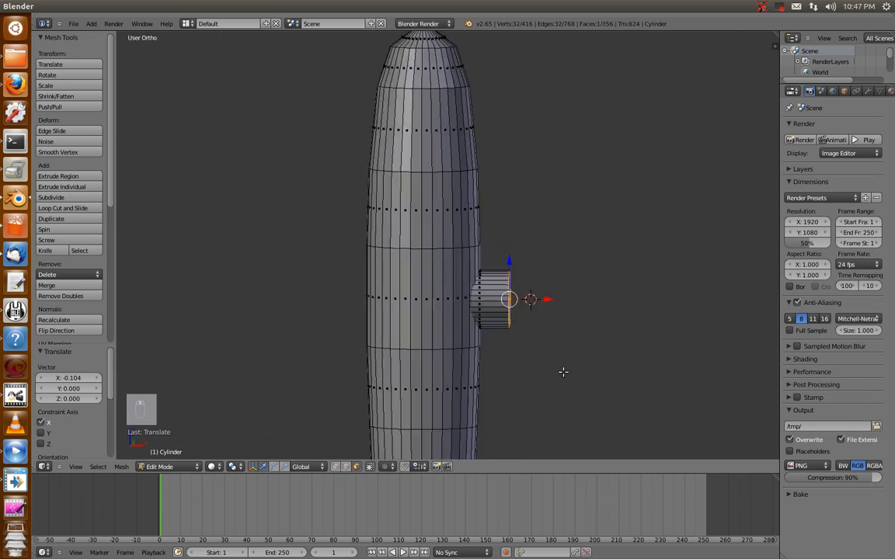
key("e")
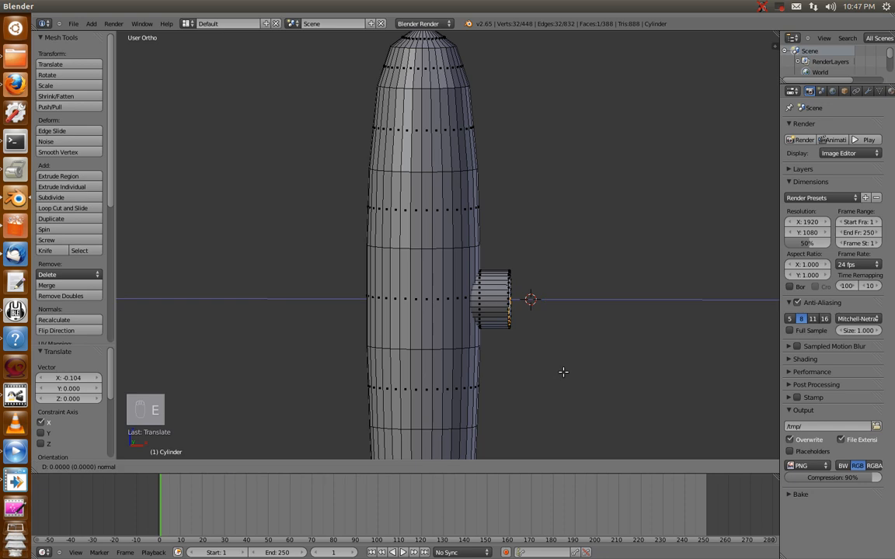
left_click(583, 326)
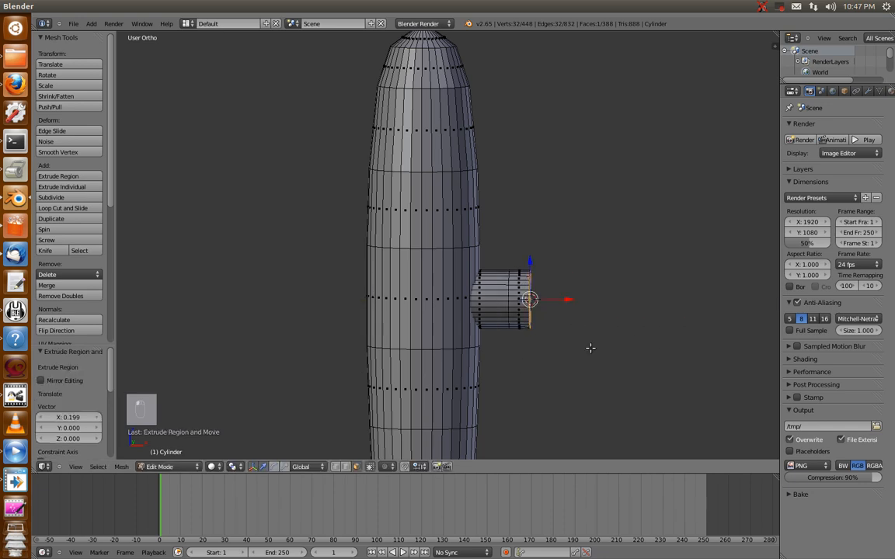
In front view, rotate the branch's end face to aim diagonally upward and raise it about 0.113 along Z.
key("KP_1")
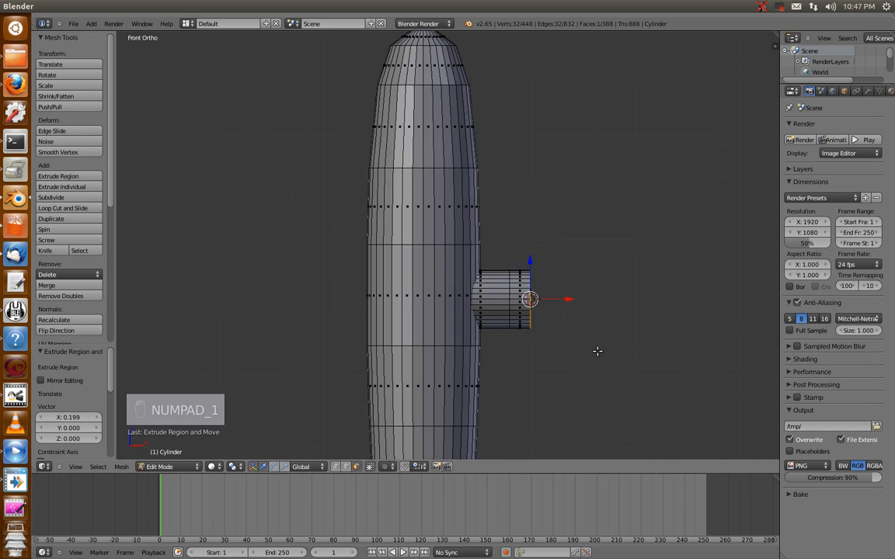
key("r")
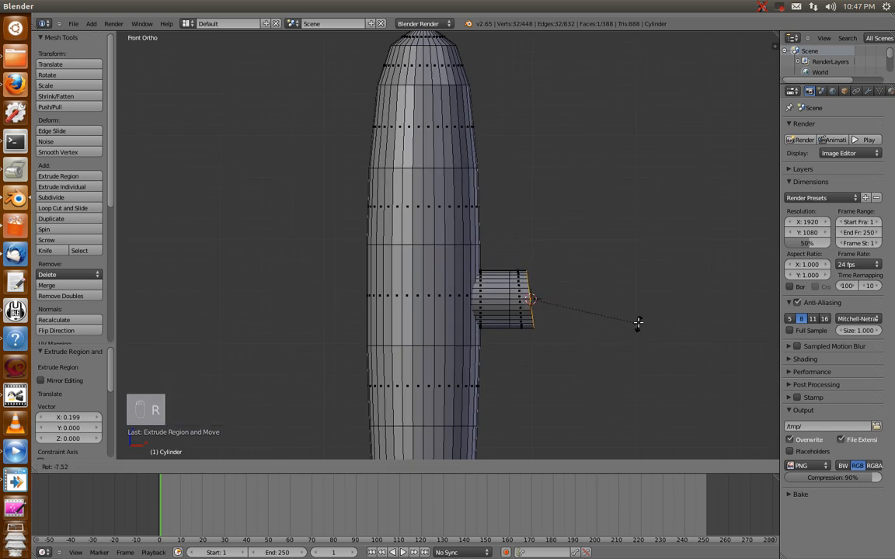
left_click(635, 302)
left_click_drag(531, 273, 529, 253)
Extrude the tilted end face about 0.290 in X and 0.097 in Z, and rotate it about -46° to continue the upward bend.
key("e")
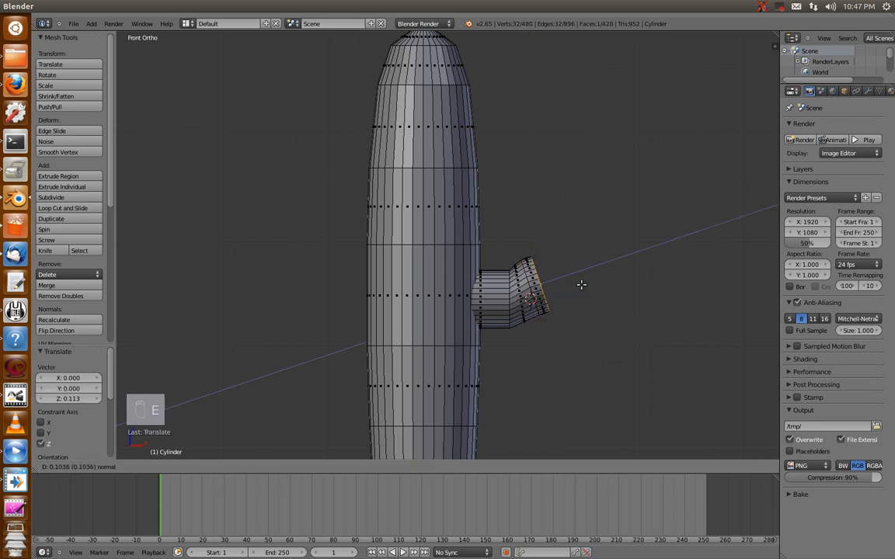
left_click(597, 277)
key("r")
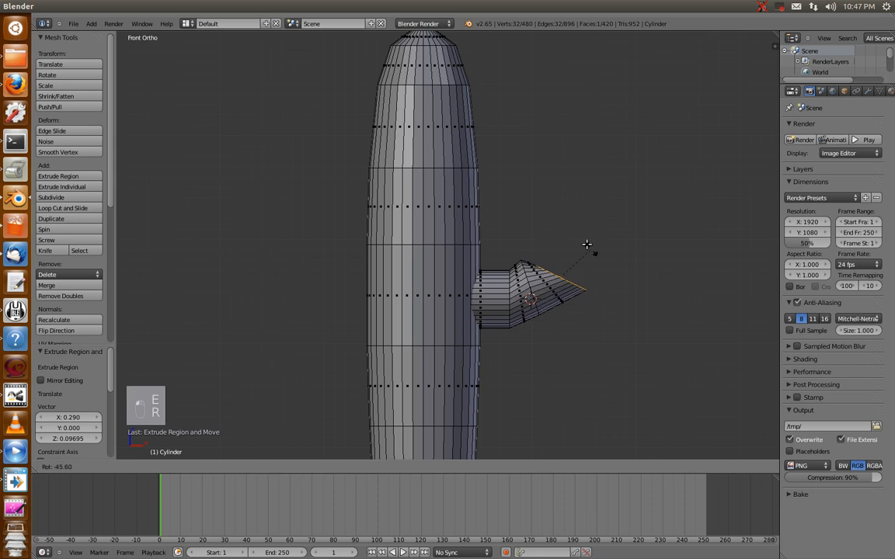
left_click(584, 246)
Raise the bend's end face, move it -0.102 along X, and scale it to 0.783.
mouse_move(561, 243)
left_mouse_down()
mouse_move(561, 204)
mouse_move(561, 224)
left_mouse_up()
left_click_drag(599, 260, 590, 260)
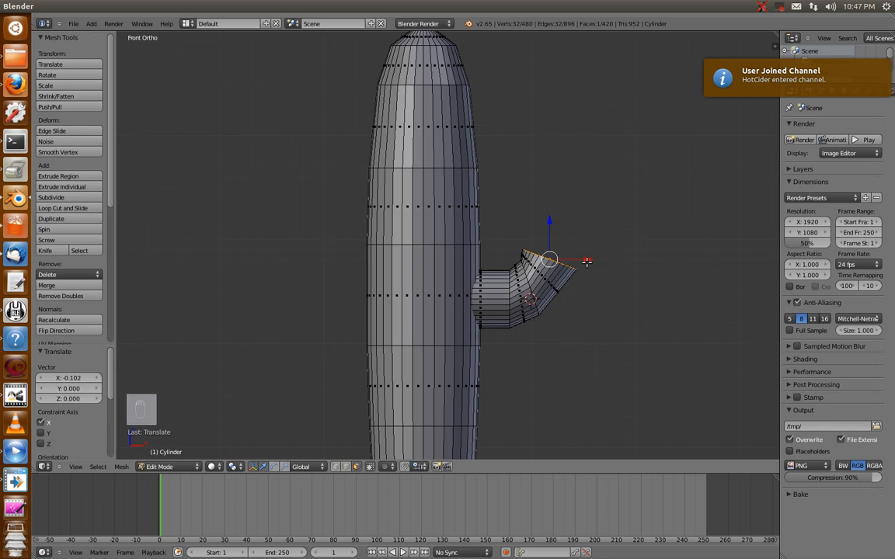
key("s")
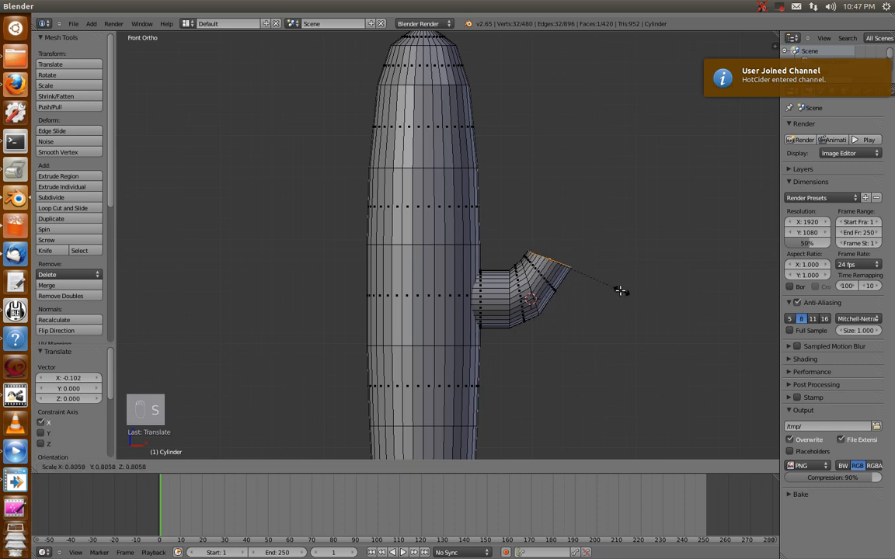
left_click(618, 291)
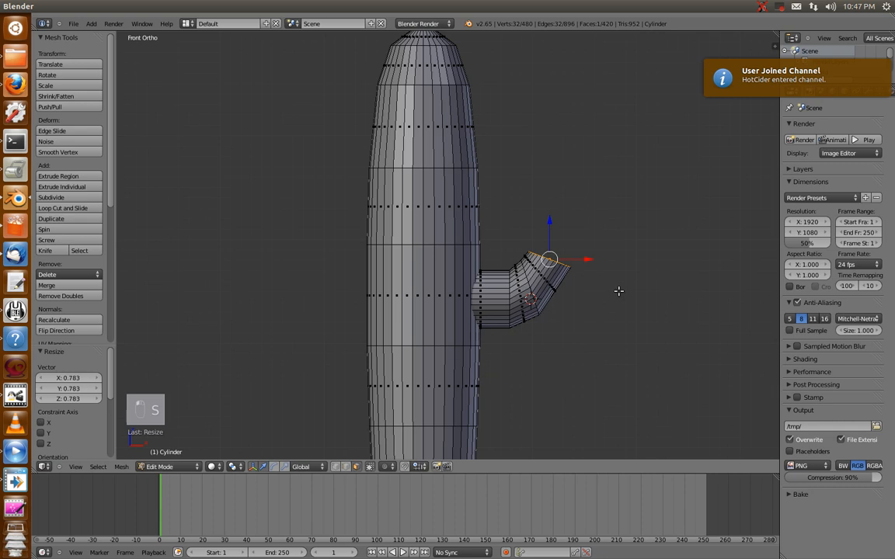
Extrude the branch's end about 0.102 in X and 0.276 in Z, and rotate the new end face -20.562° to level it.
key("e")
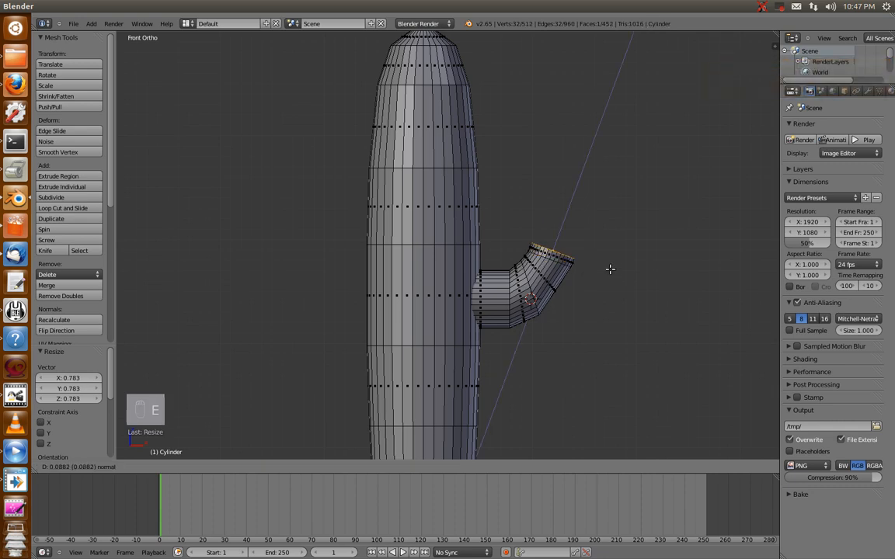
left_click(612, 253)
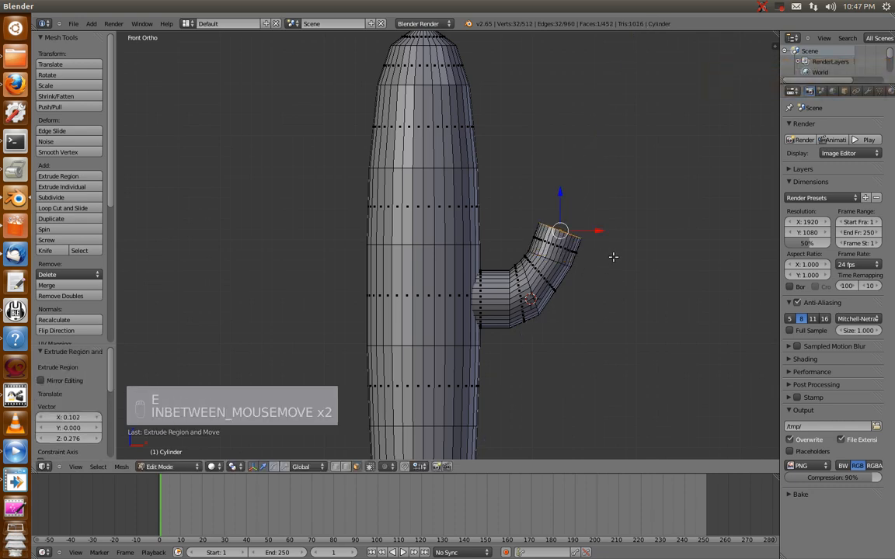
key("r")
left_click(607, 234)
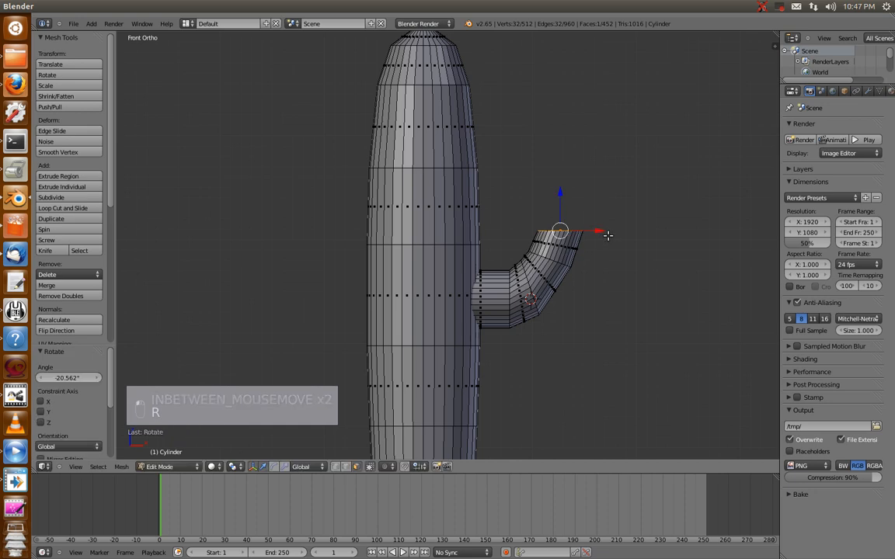
Move the levelled end face about -0.077 along X and -0.041 along Z to smooth the elbow.
key("g")
key("x")
left_click(538, 209)
key("g")
key("z")
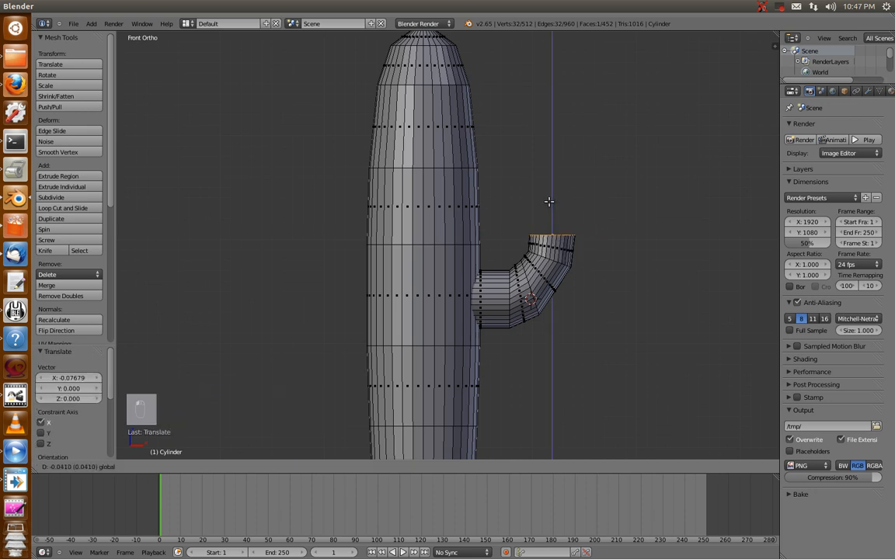
left_click(549, 201)
Extrude the branch's top about 0.230 straight up, and extrude another 0.149 with its end scaled to 0.761.
key("e")
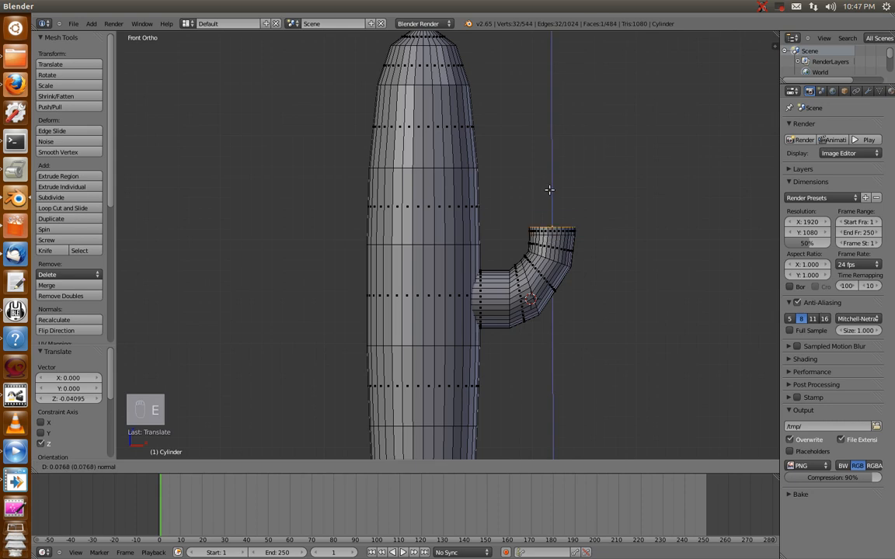
left_click(549, 176)
scroll(675, 289, "up", 4)
middle_click_drag(742, 240, 577, 292, "shift")
scroll(584, 289, "up", 4)
middle_click_drag(711, 239, 669, 260, "shift")
key("e")
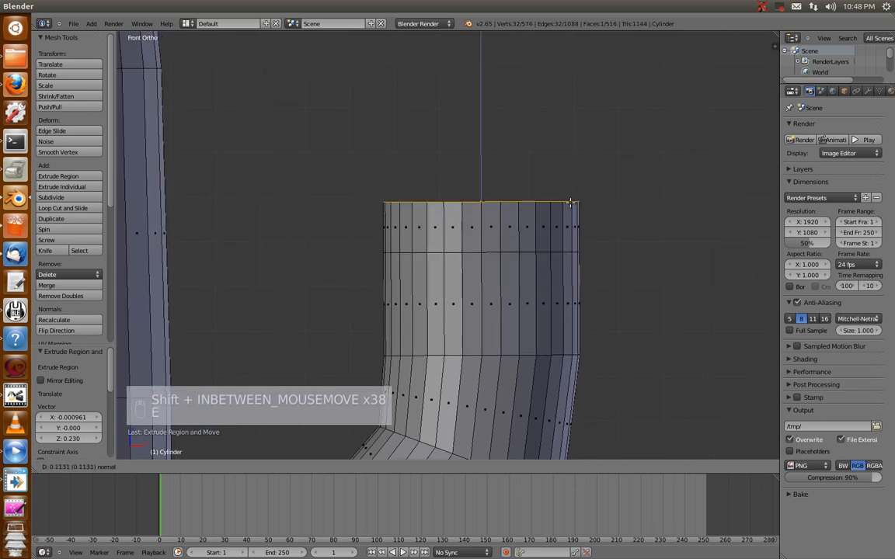
left_click(570, 186)
key("s")
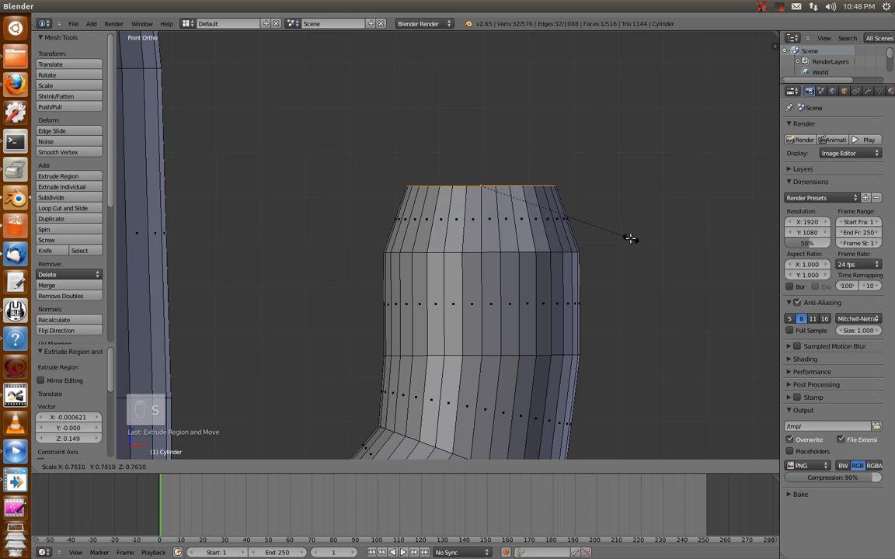
left_click(630, 238)
Extrude the branch's tip about 0.074 upward and scale it to 0.391 to round off the top.
key("e")
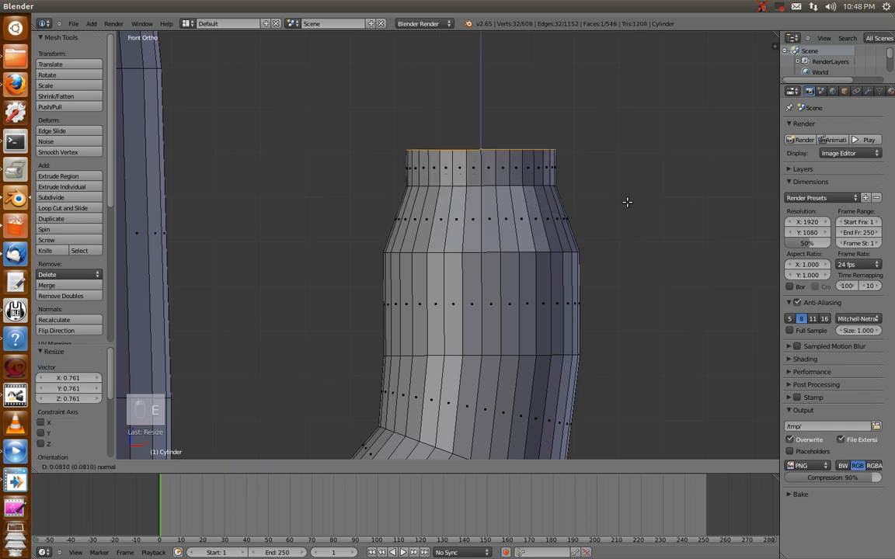
left_click(627, 205)
key("s")
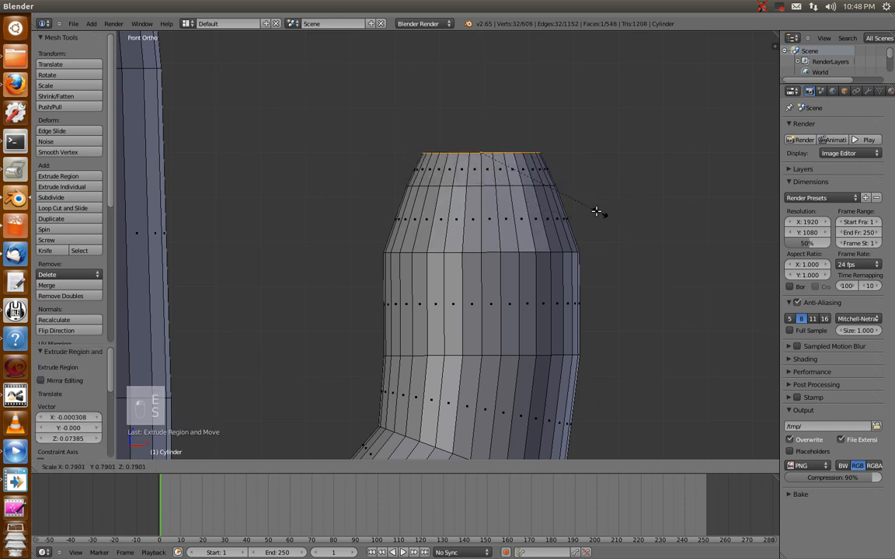
left_click(532, 192)
Try to select the whole branch as linked geometry in face select mode.
scroll(649, 266, "down", 5)
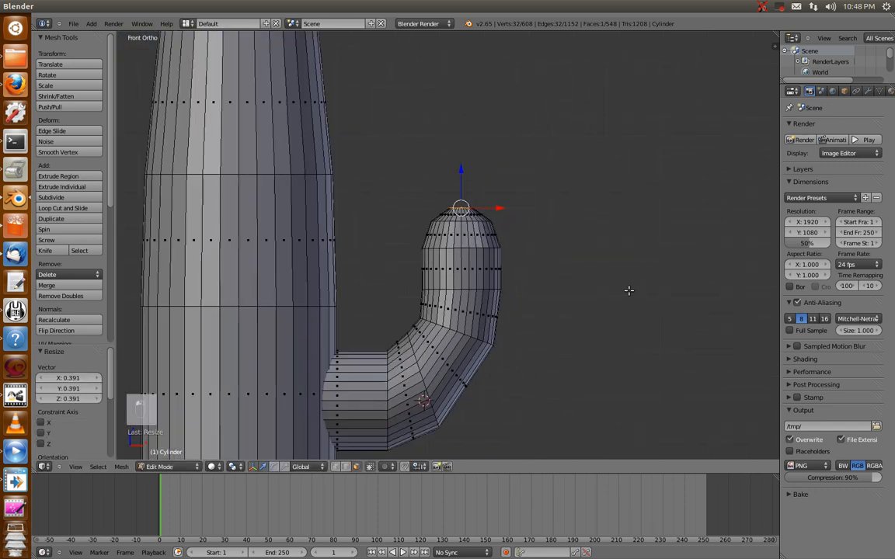
middle_click_drag(494, 406, 534, 309, "shift")
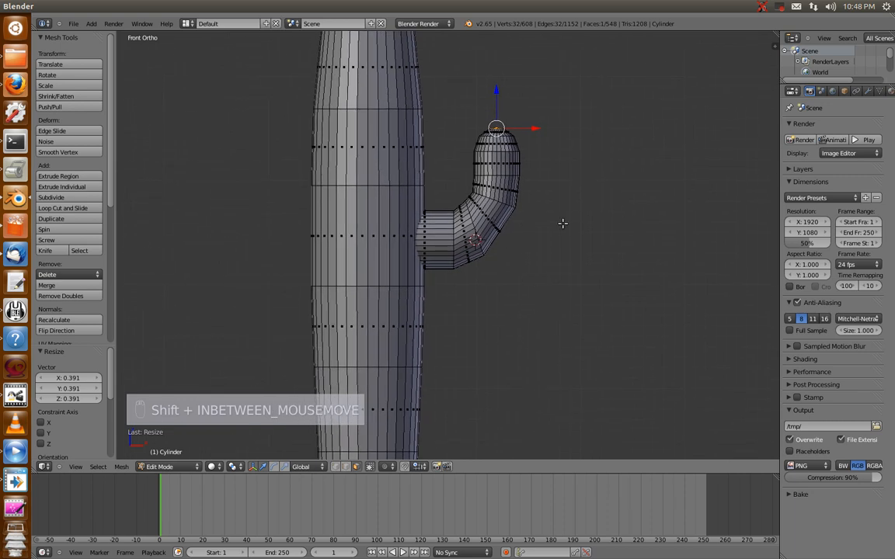
right_click(495, 183)
scroll(617, 202, "down", 1)
scroll(617, 203, "down", 2)
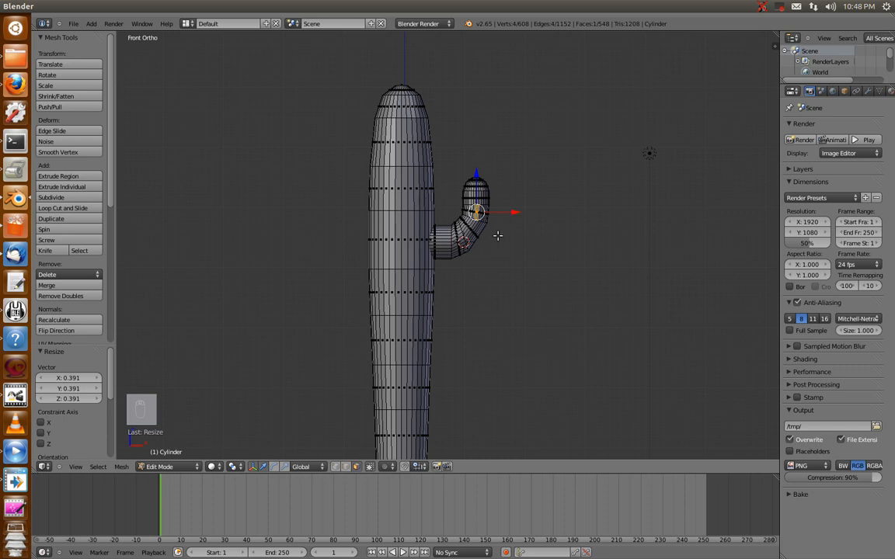
key("l")
key("l")
right_click(468, 230)
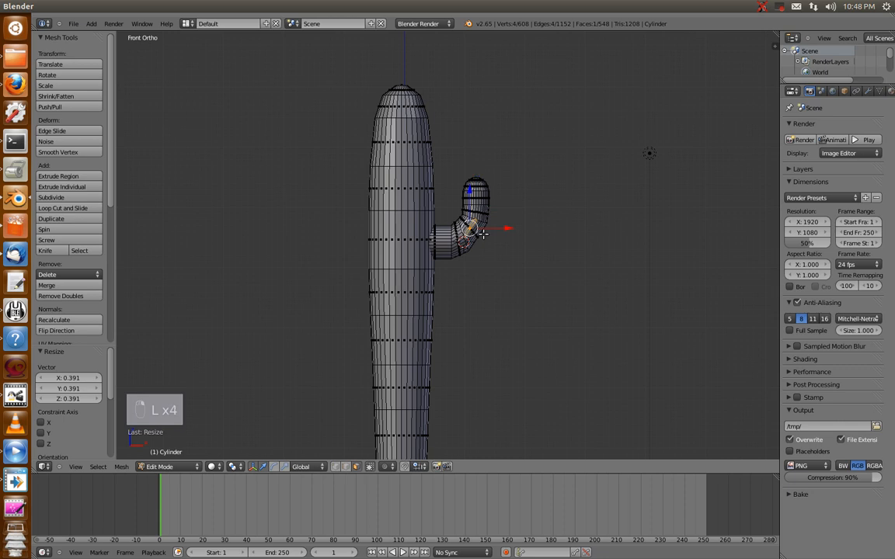
key("l")
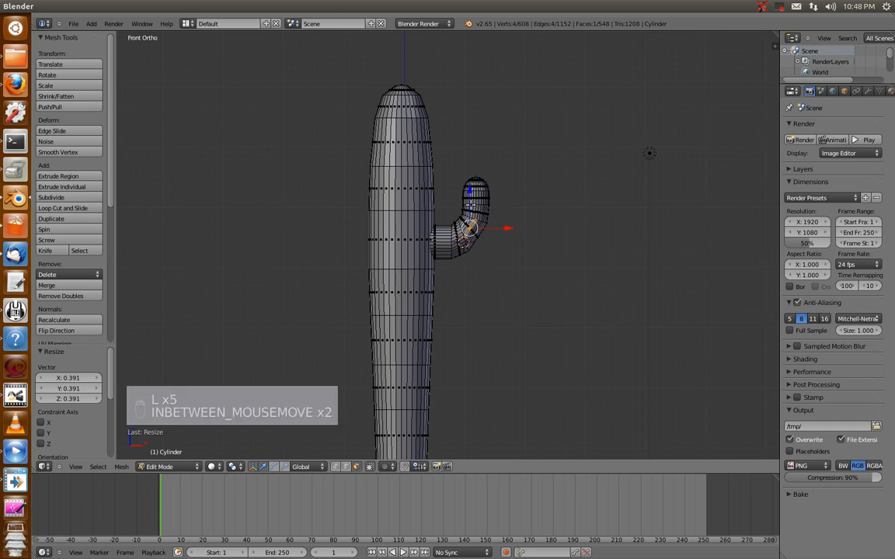
right_click(468, 232, "alt")
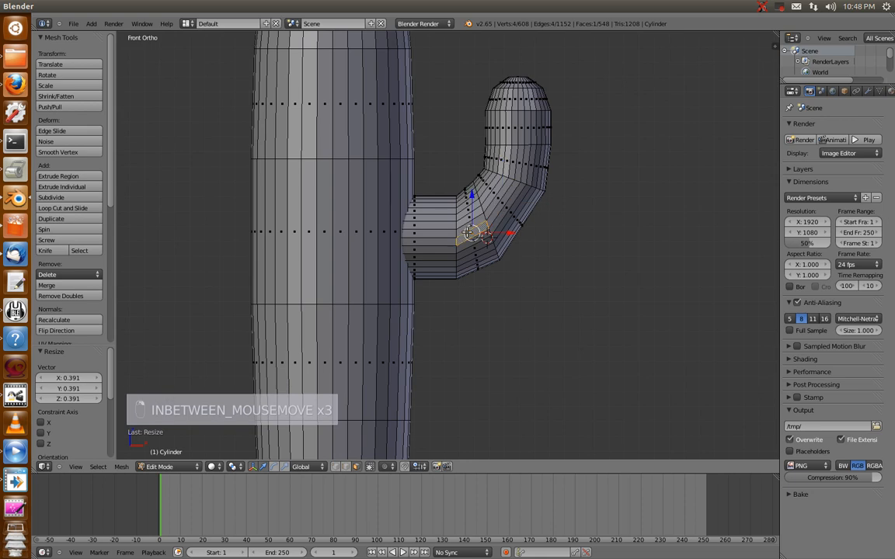
Switch to vertex select mode and select all geometry linked to the side branch.
left_click(335, 467)
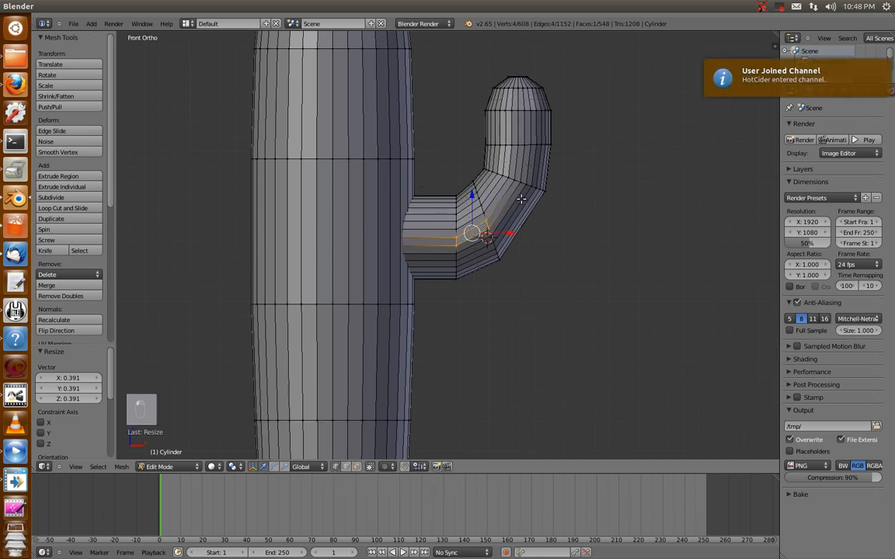
key("l")
key("l")
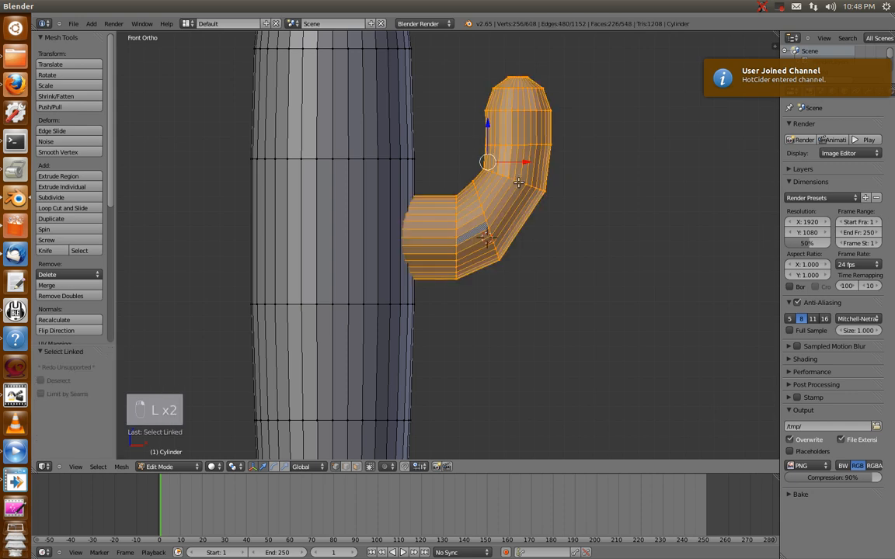
scroll(524, 231, "down", 2)
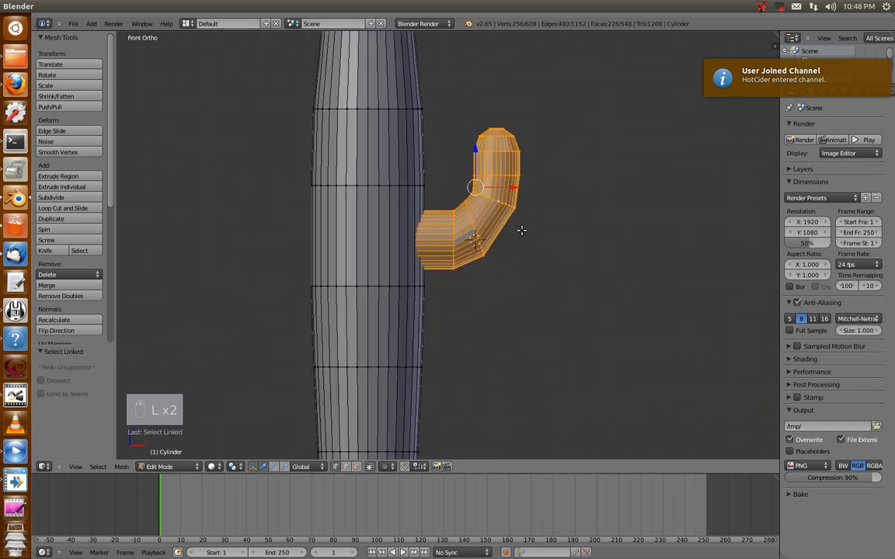
Switch to face select mode and duplicate the side branch, placing the copy -2.431 along X and -1.656 along Z.
left_click(369, 466)
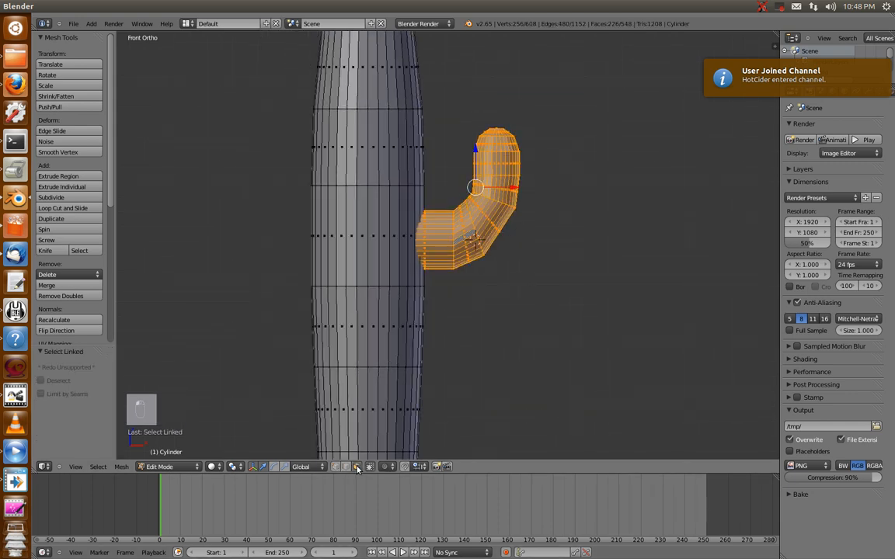
scroll(512, 219, "down", 2)
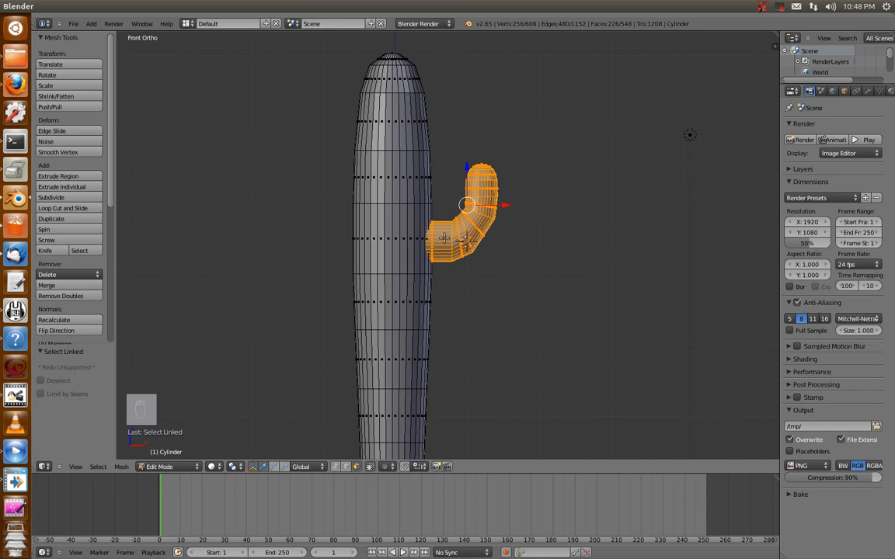
scroll(511, 235, "down", 3)
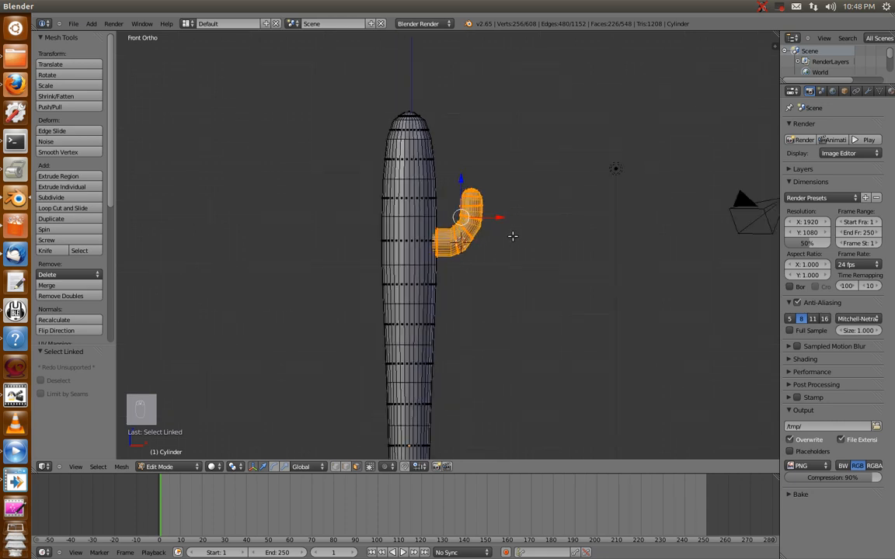
scroll(520, 222, "up", 1)
key("shift+d")
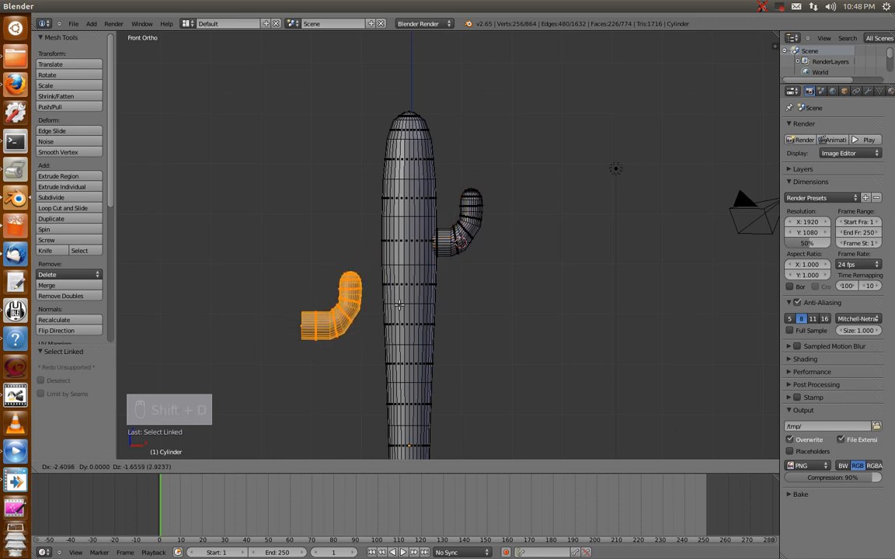
left_click(398, 306)
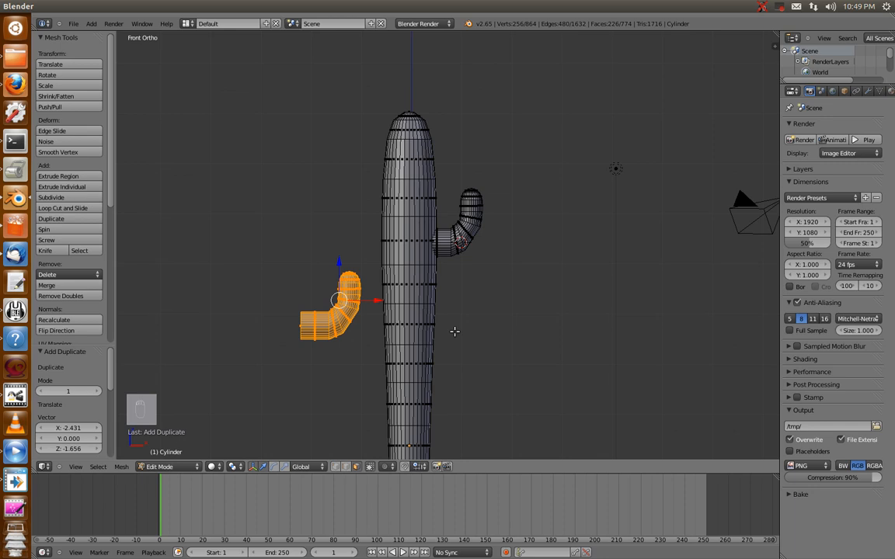
Mirror the duplicated branch by scaling it to -1 along the X axis.
key("s")
key("x")
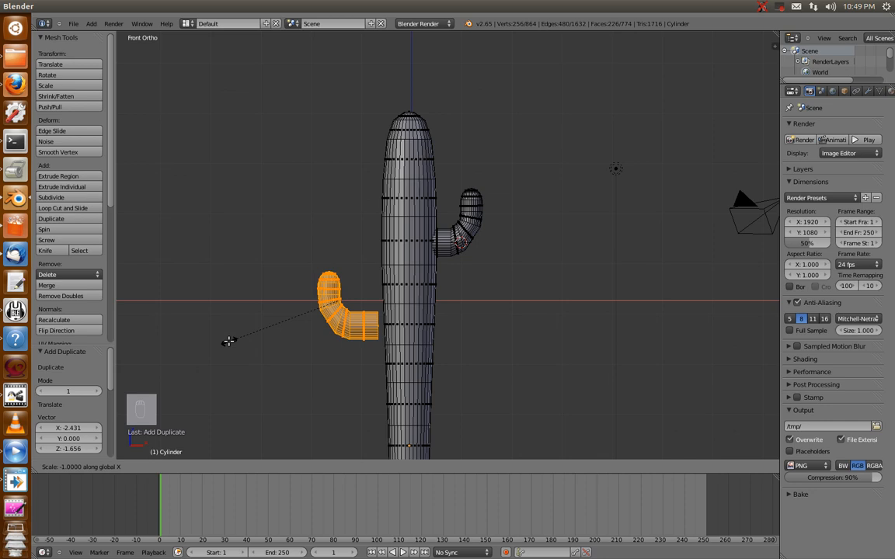
left_click(228, 341)
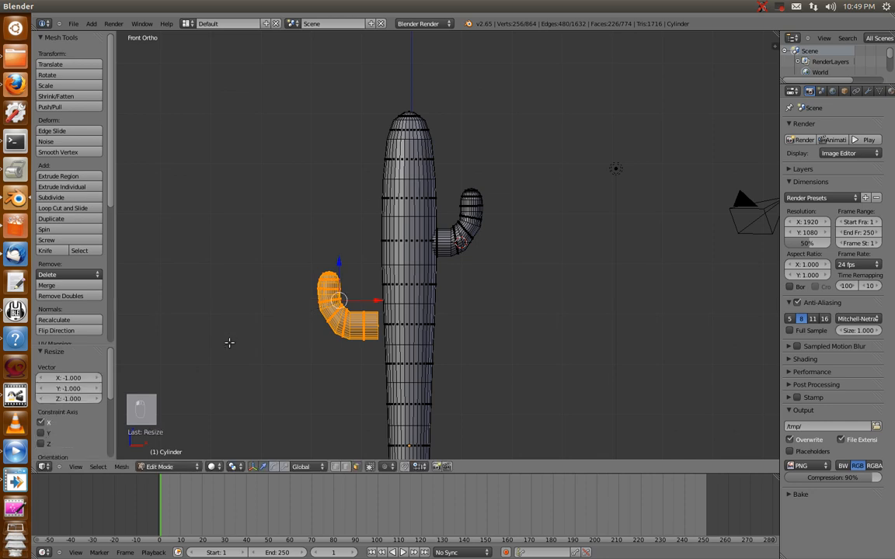
Raise the mirrored branch slightly along Z and move it 0.287 along X so its base enters the body.
key("g")
key("z")
left_click(340, 255)
key("g")
key("x")
left_click(373, 266)
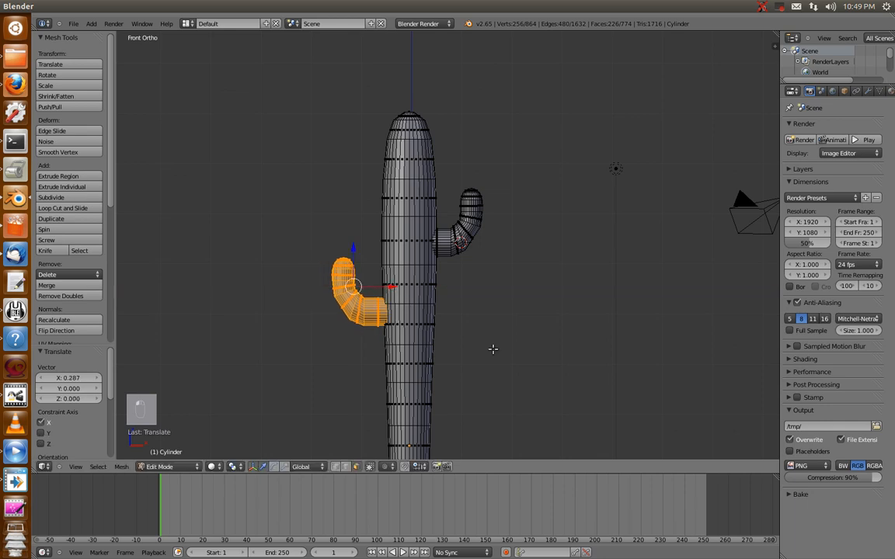
Try scaling a box selection of the mirrored branch's upper part, and undo the scaling.
scroll(479, 360, "up", 4)
middle_click_drag(479, 360, 614, 330, "shift")
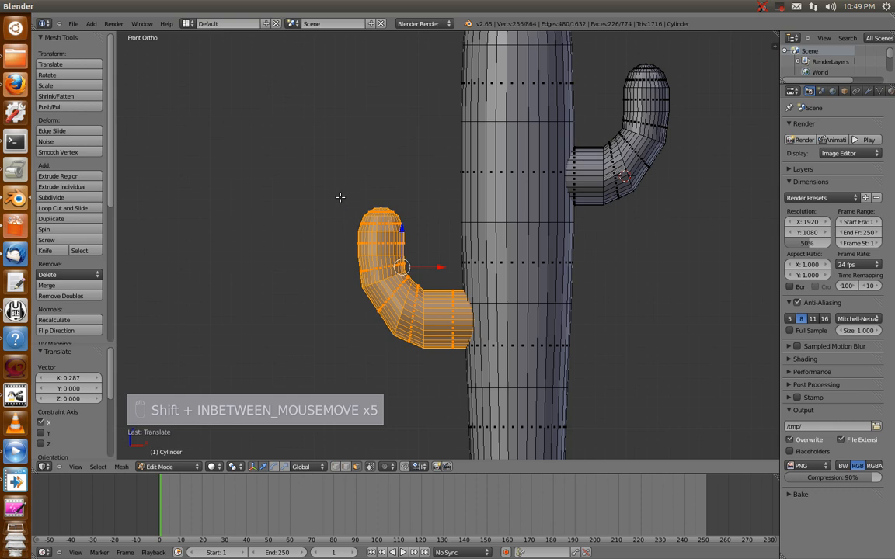
right_click(391, 243)
key("b")
key("Escape")
middle_click_drag(319, 235, 375, 270)
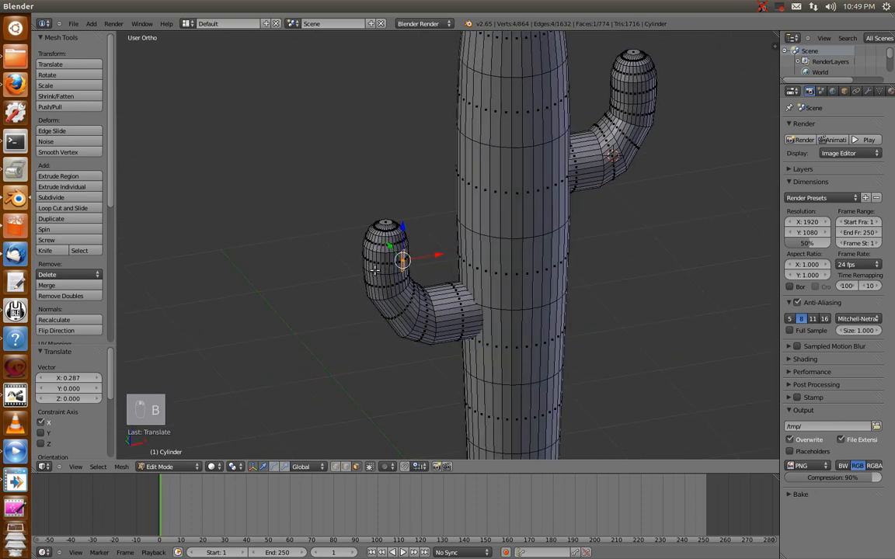
key("b")
left_click_drag(313, 193, 418, 271)
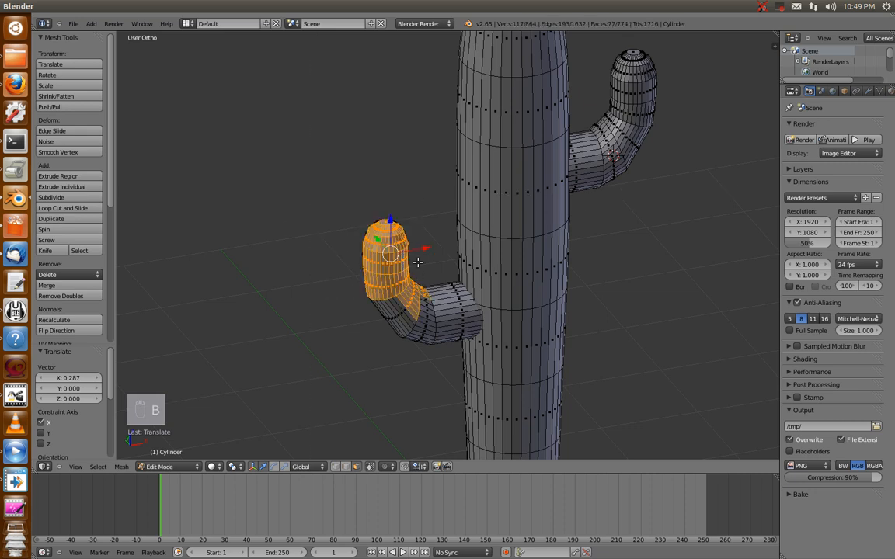
key("s")
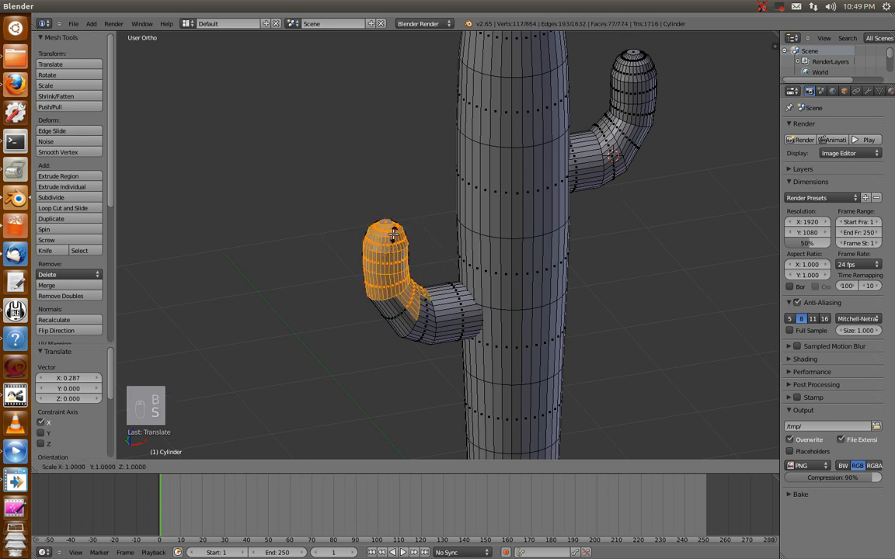
left_click(446, 248)
middle_click_drag(446, 249, 529, 254)
key("ctrl+z")
middle_click_drag(612, 277, 460, 276)
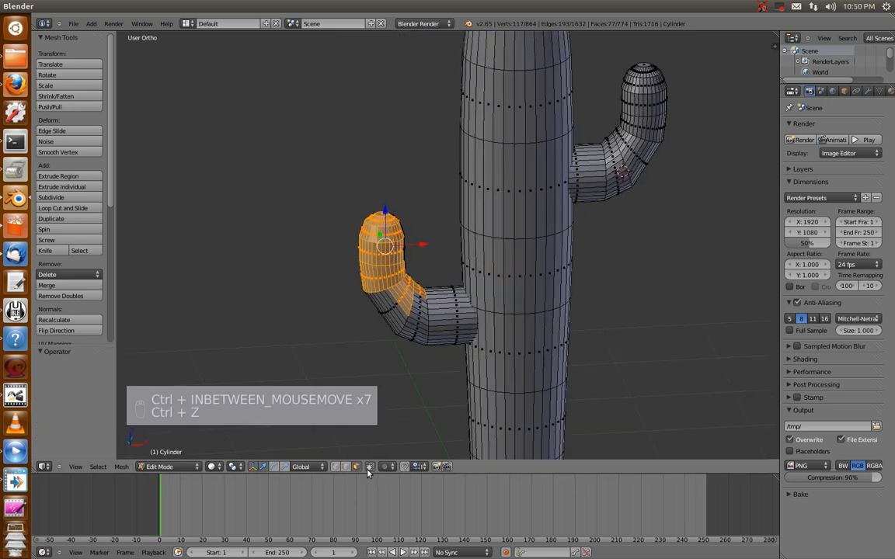
Allow selection of hidden geometry and box-select the mirrored branch's bend and upright part, leaving out its horizontal base.
right_click(365, 234)
middle_click_drag(332, 214, 340, 255)
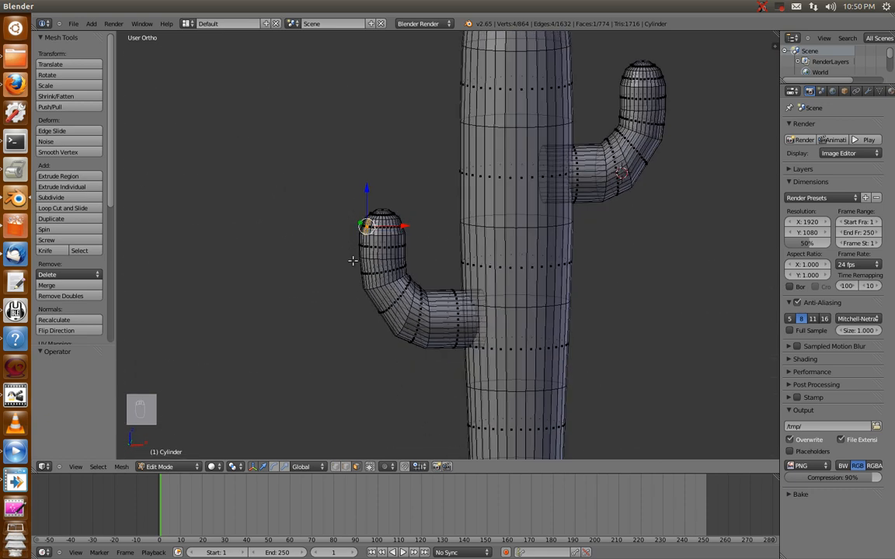
key("b")
left_click_drag(327, 188, 408, 357)
key("b")
left_click_drag(418, 265, 386, 297)
key("b")
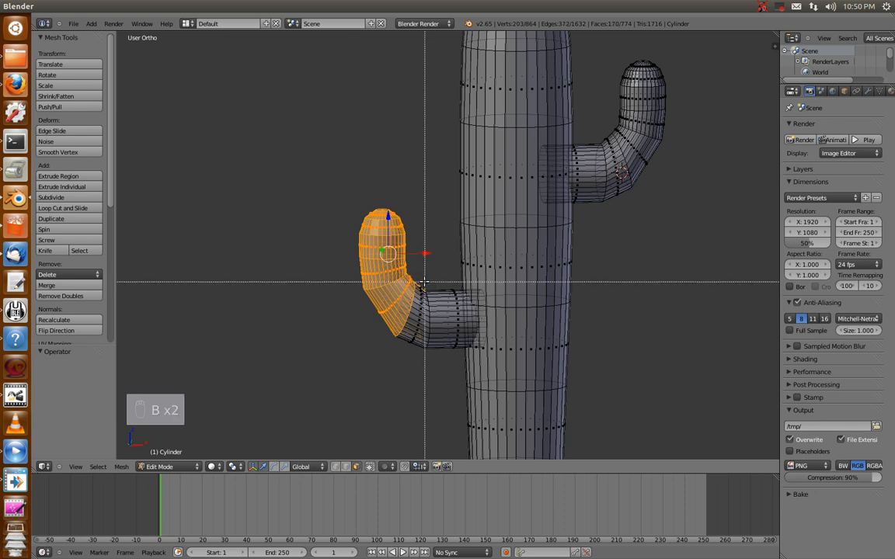
left_click_drag(419, 254, 385, 353)
mouse_move(385, 353)
middle_mouse_down()
mouse_move(370, 322)
mouse_move(351, 315)
mouse_move(399, 354)
middle_mouse_up()
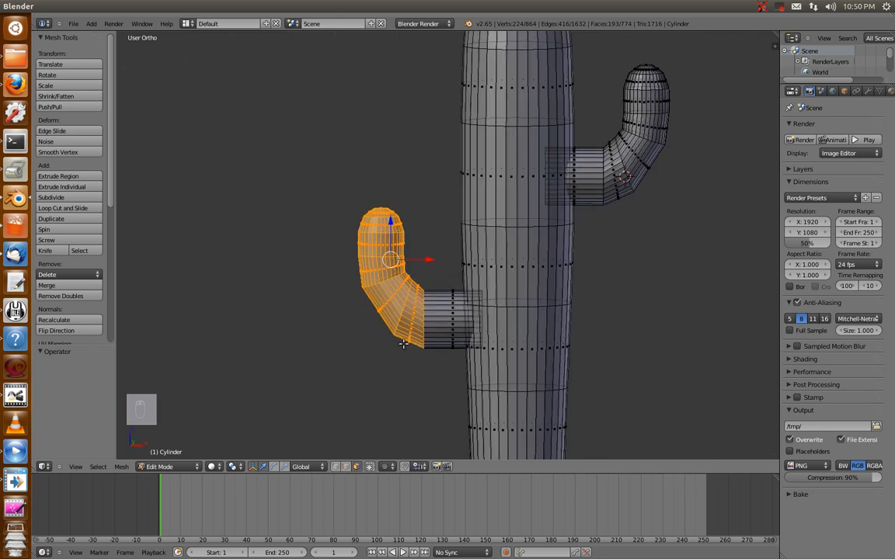
Scale the selected bend and upright part to 1.061 and raise it 0.257 along Z.
key("s")
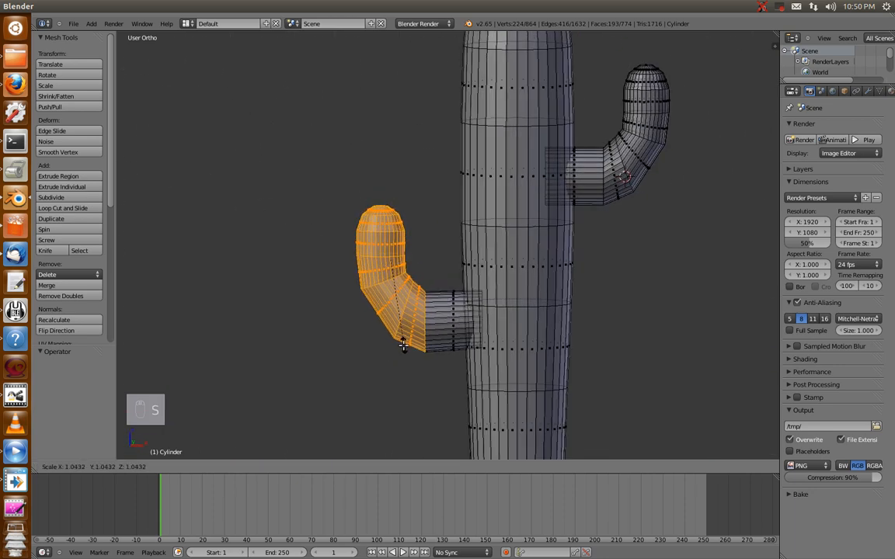
left_click(402, 347)
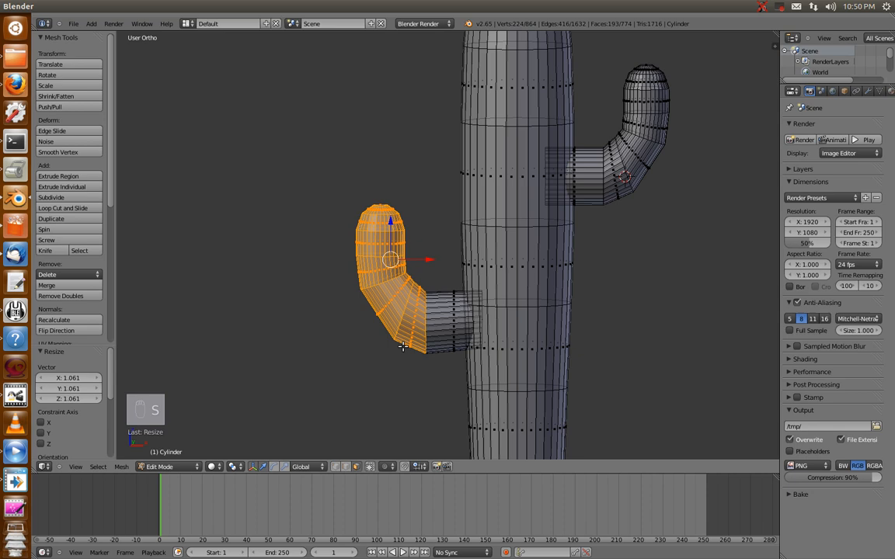
key("g")
key("z")
left_click(389, 198)
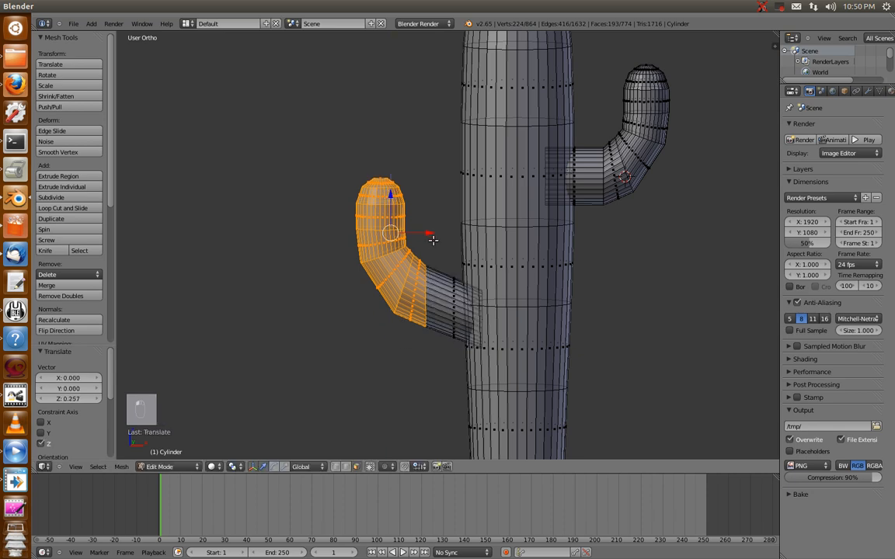
Move the selected branch part closer to the body by 0.210 and 0.020 along X, and lower it 0.098 along Z.
key("g")
key("x")
left_click(447, 233)
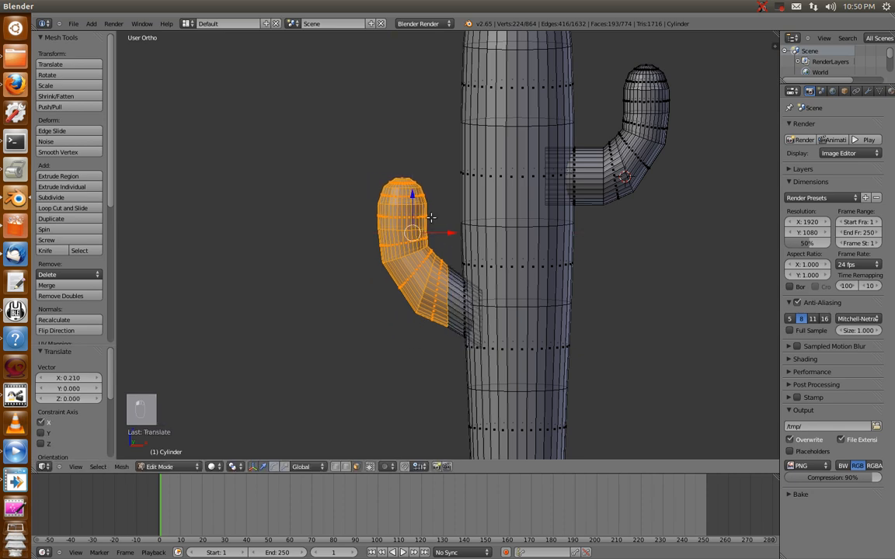
key("g")
key("z")
left_click(410, 208)
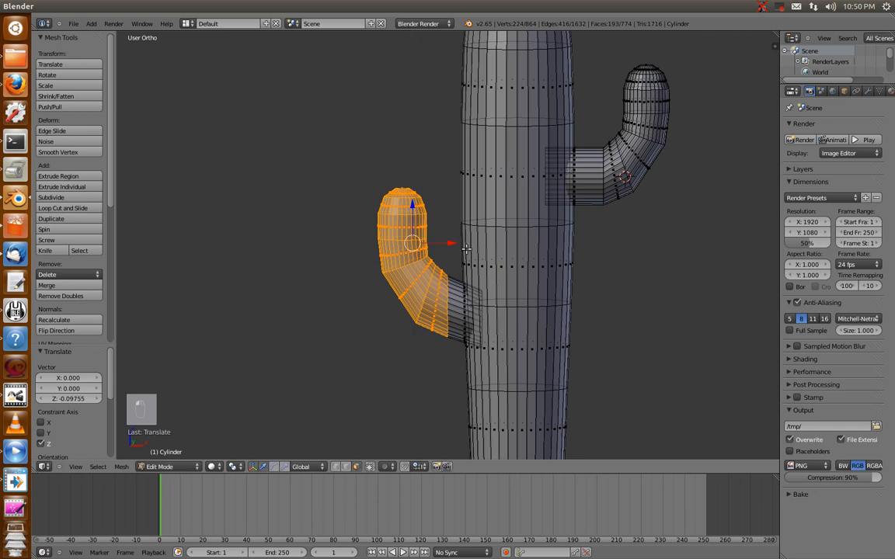
key("g")
key("x")
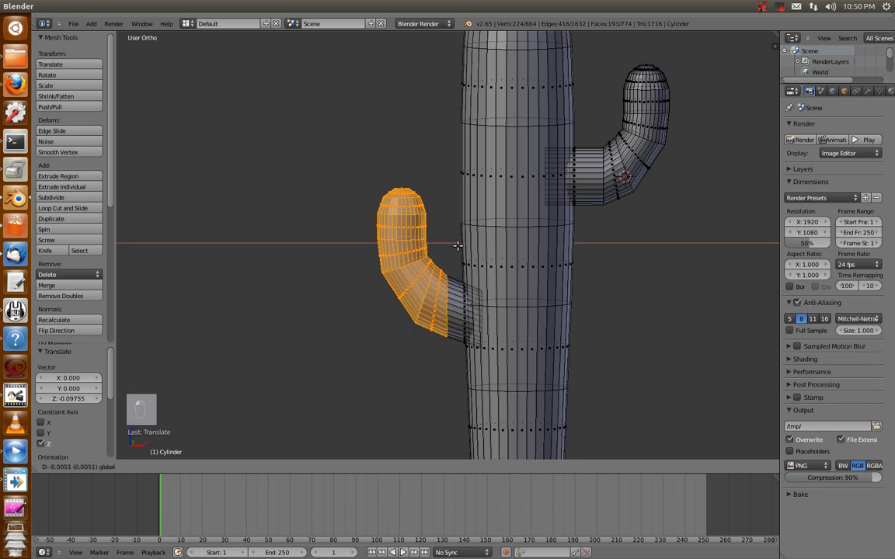
left_click(459, 245)
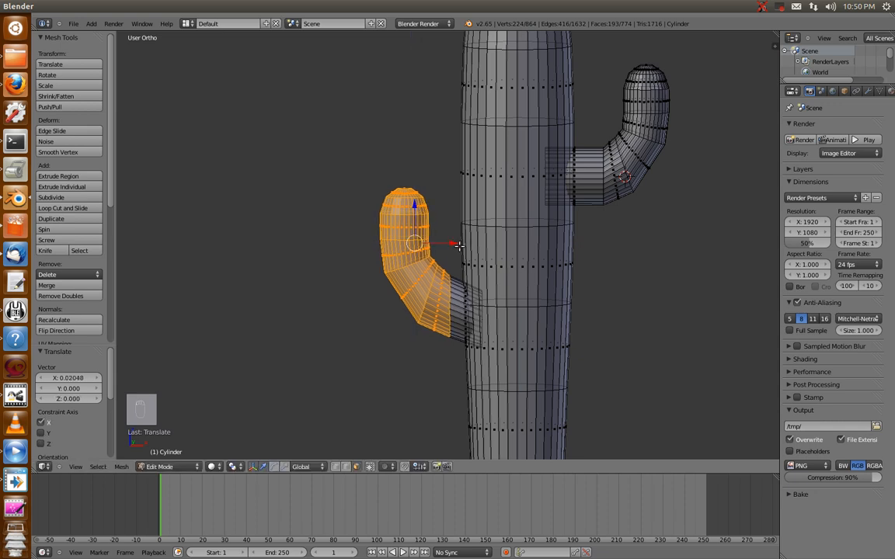
Box-select the upright end section of the mirrored branch and raise it 0.175 along Z.
right_click(426, 204)
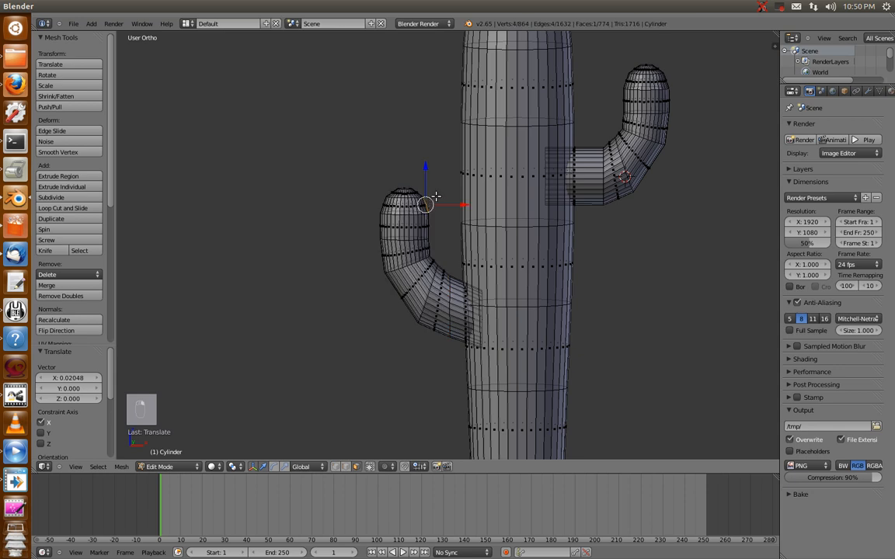
key("b")
left_click_drag(444, 176, 370, 230)
key("g")
key("z")
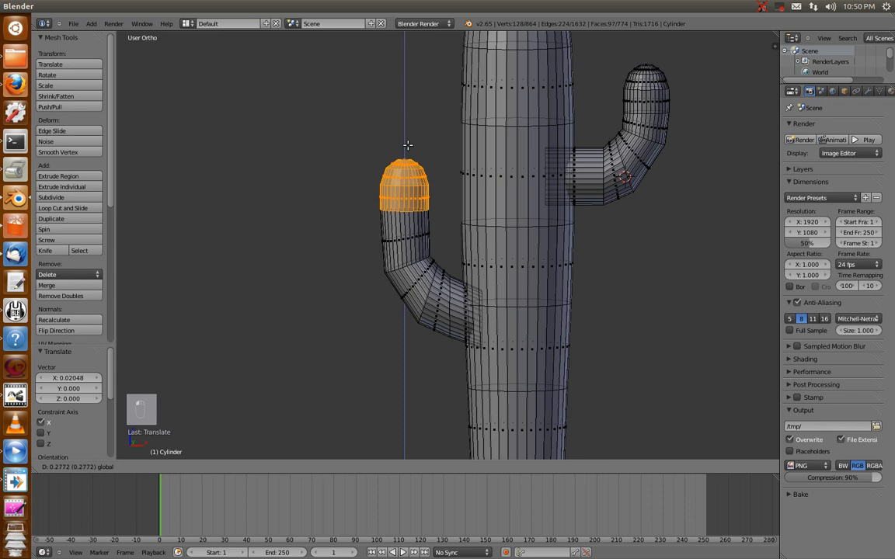
left_click(403, 156)
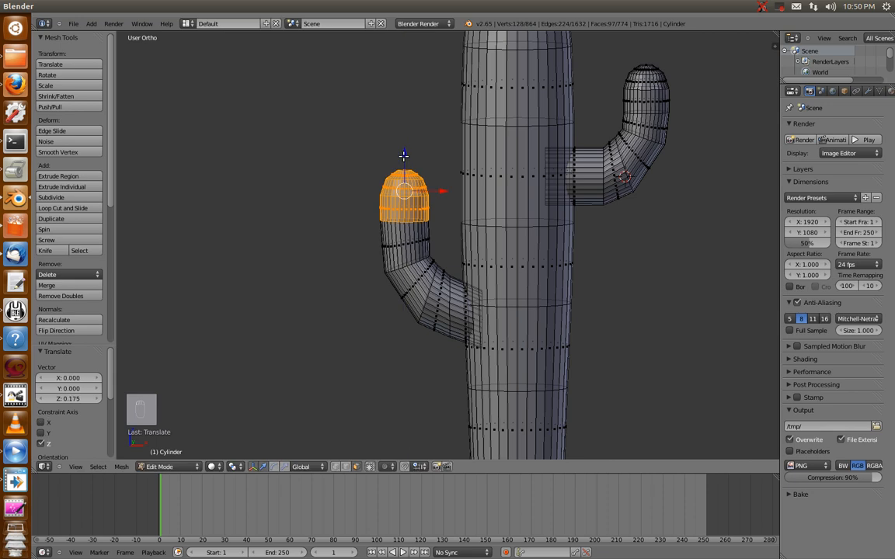
Shift the upright end section -0.041 along X and lower it 0.180 along Z.
key("g")
key("x")
left_click(440, 194)
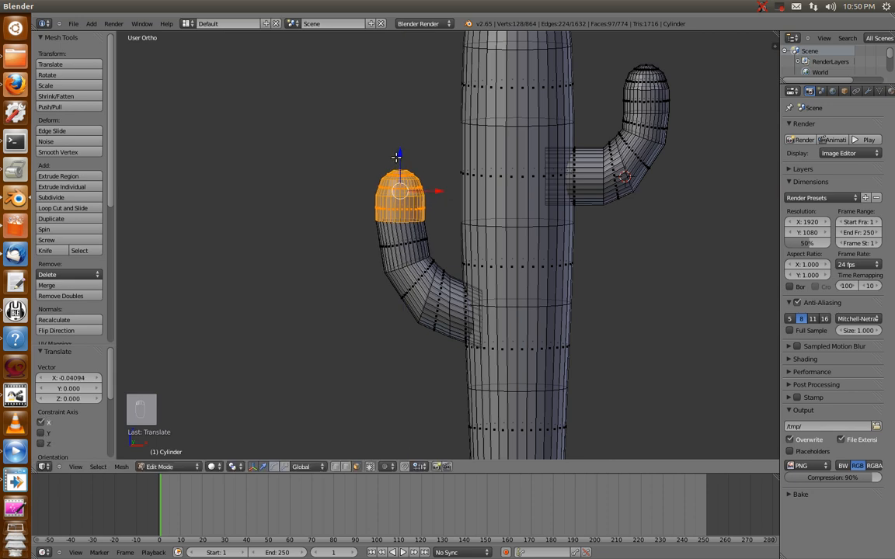
key("g")
key("z")
left_click(413, 194)
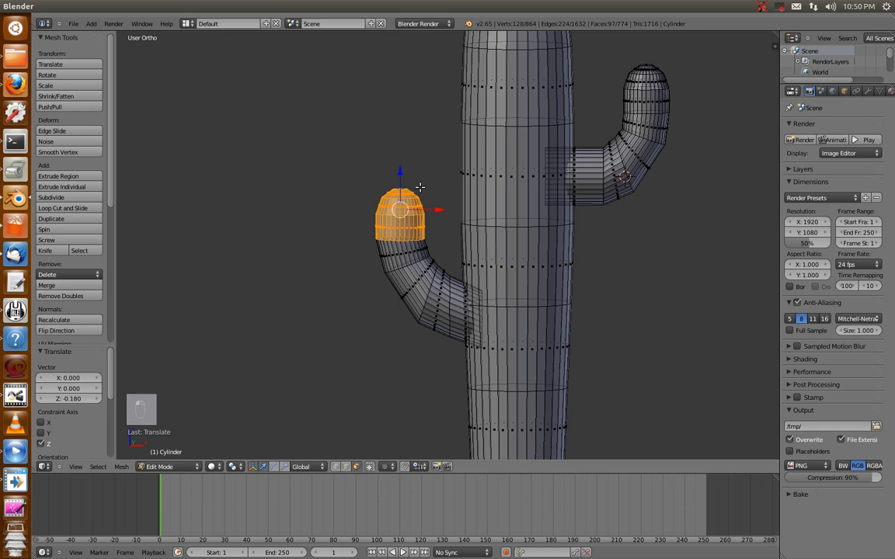
Box-select only the mirrored branch's rounded tip and raise it 0.390 along Z to lengthen the branch.
key("a")
key("b")
left_click_drag(439, 181, 369, 213)
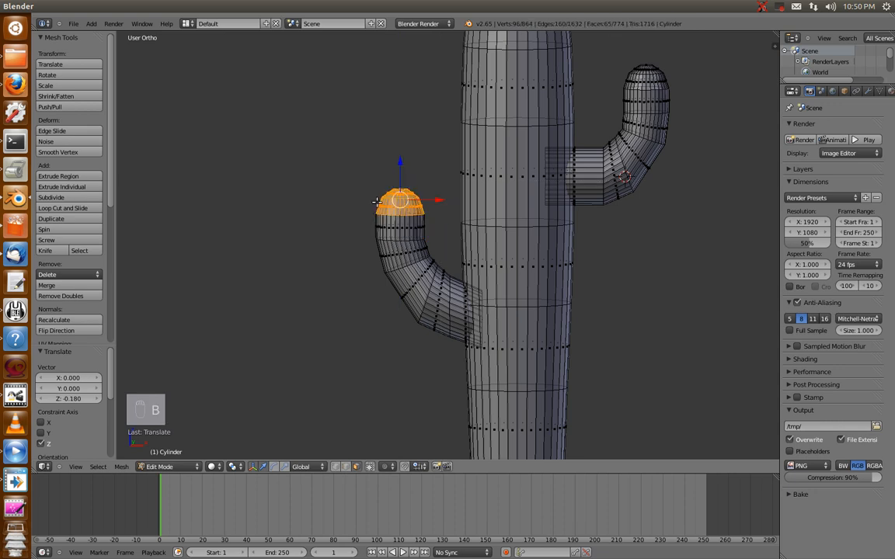
key("g")
key("z")
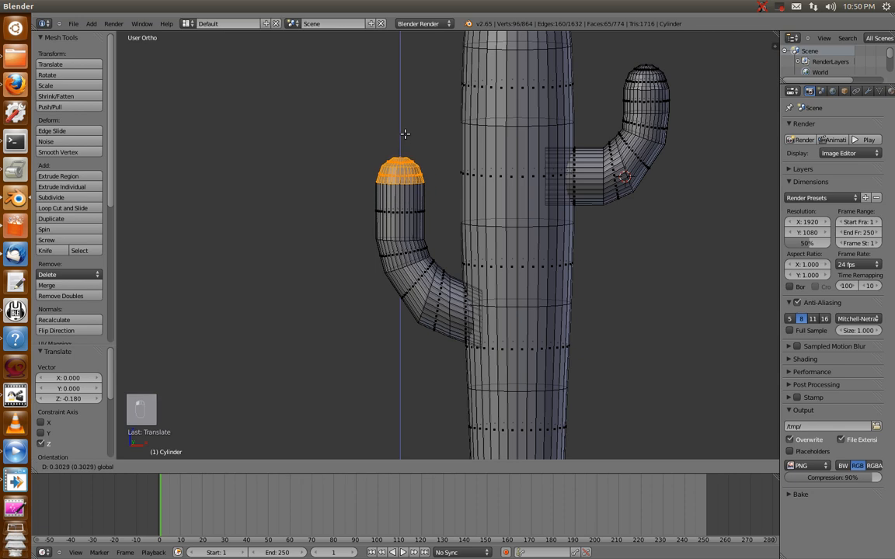
left_click(404, 124)
Select all geometry linked to the mirrored branch and move it 0.140 along X into the body.
scroll(558, 272, "down", 5)
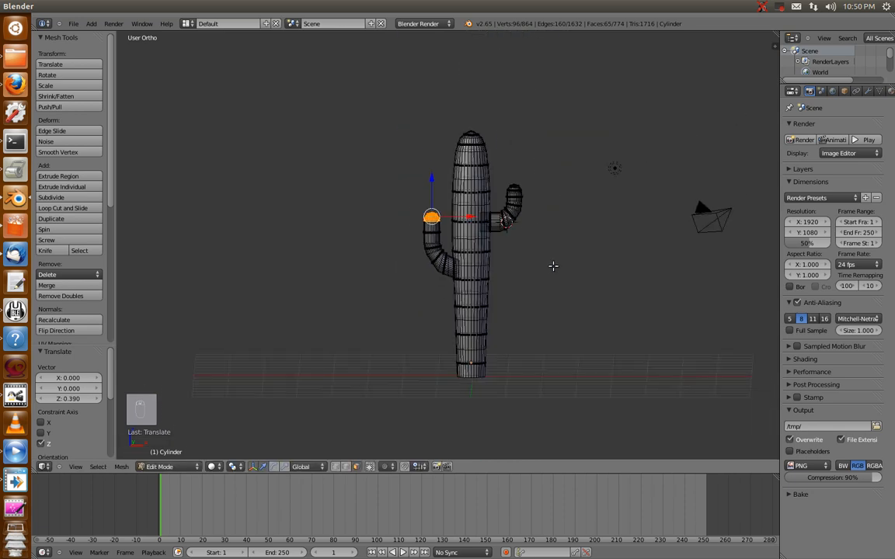
right_click(441, 264)
key("l")
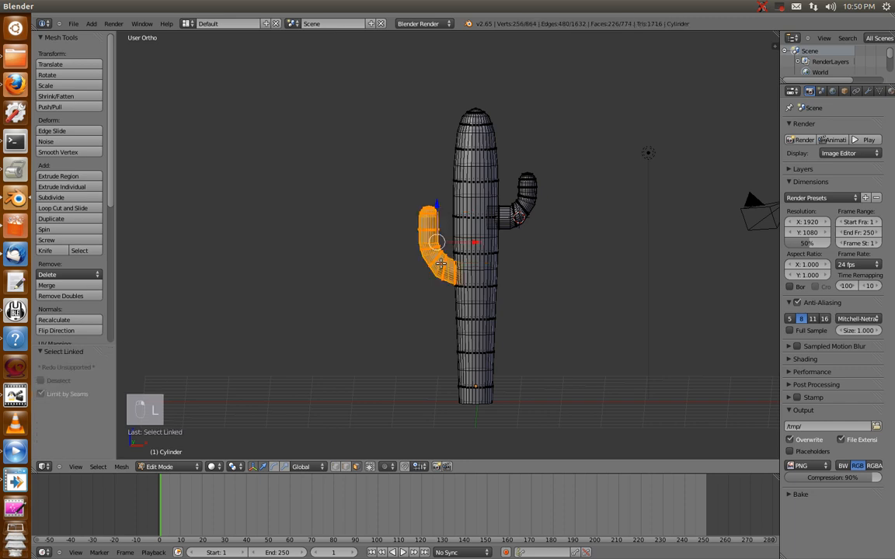
key("g")
key("x")
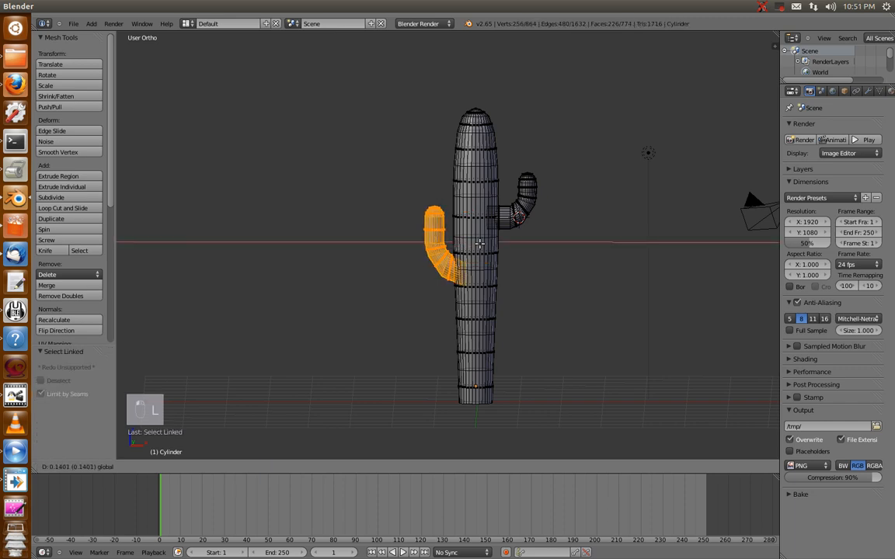
left_click(435, 219)
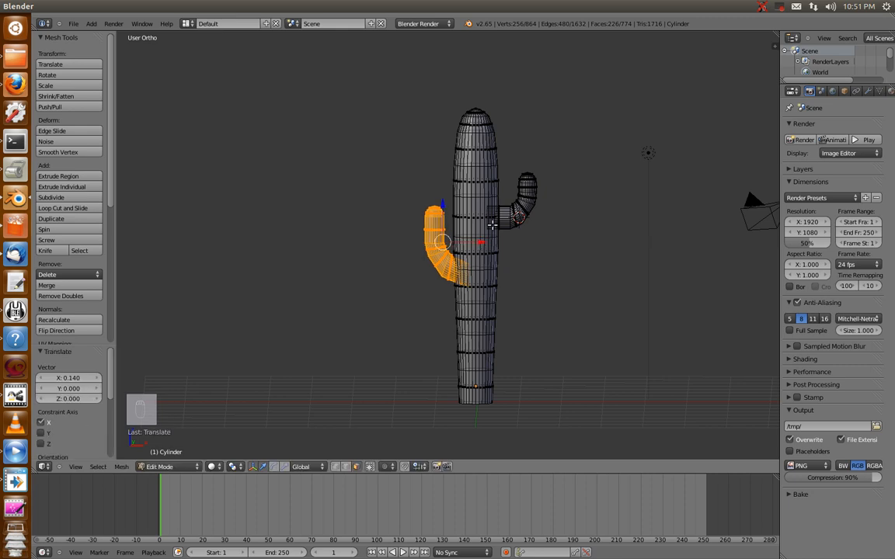
Select all geometry linked to the original branch and move it -0.178 along X into the body.
right_click(536, 188)
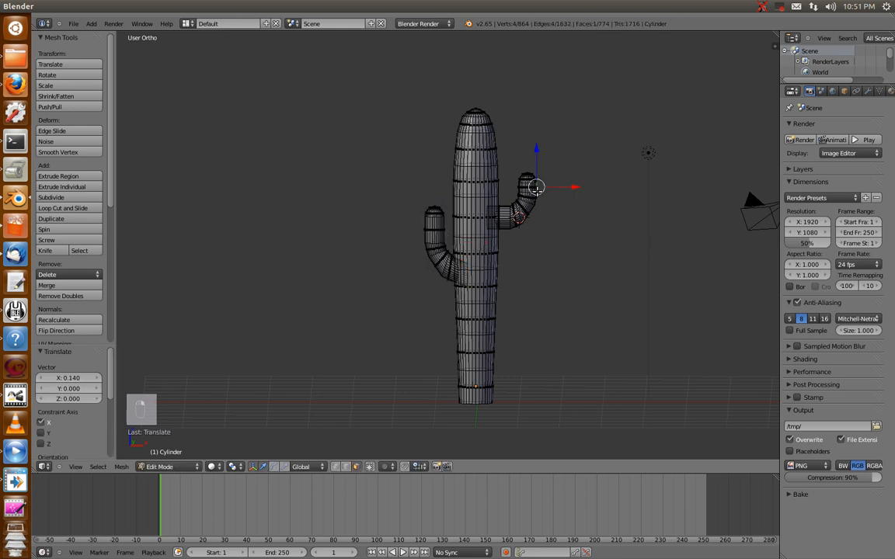
key("l")
key("g")
key("x")
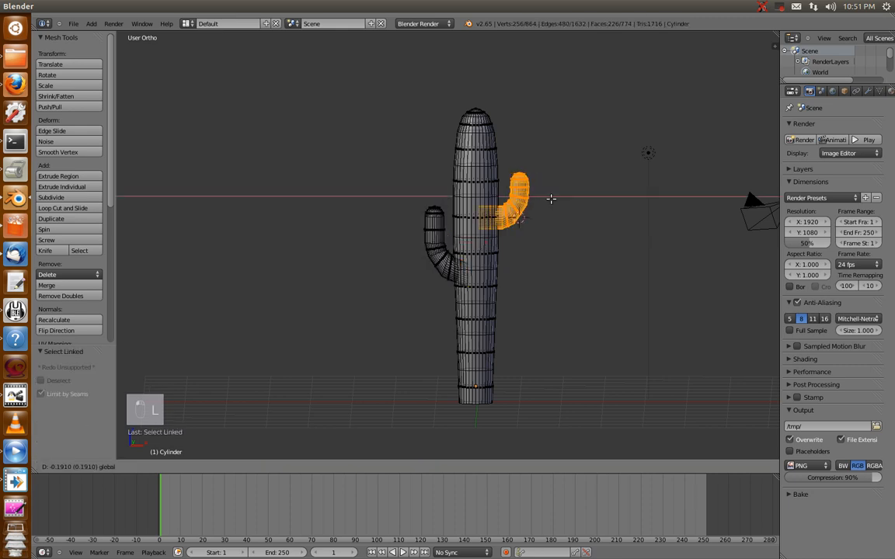
left_click(553, 199)
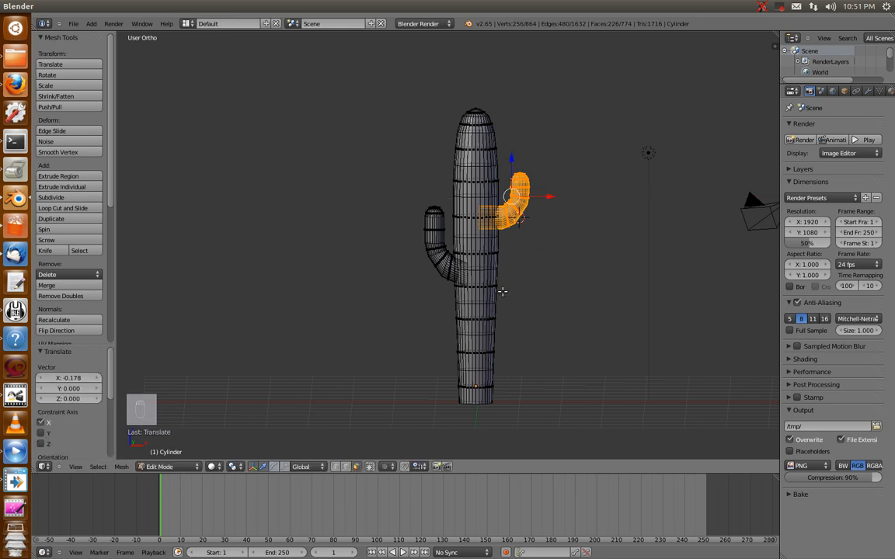
Limit selection to visible geometry again and view the whole cactus in perspective.
left_click(372, 467)
middle_click_drag(584, 317, 576, 319)
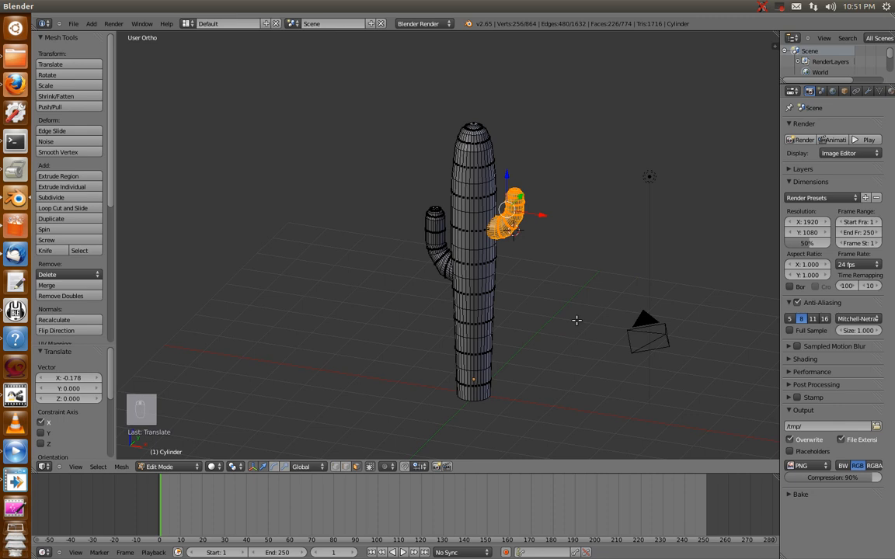
scroll(552, 340, "down", 1)
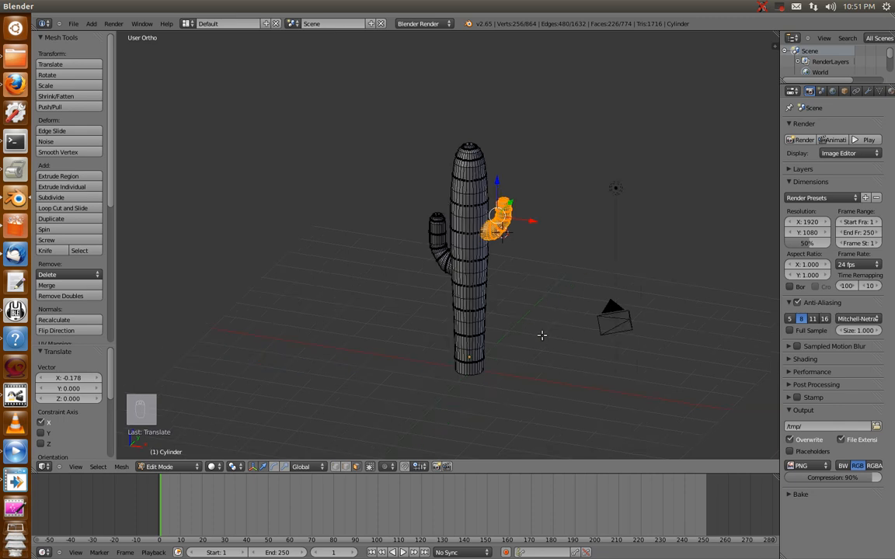
key("KP_5")
middle_click_drag(504, 335, 560, 295)
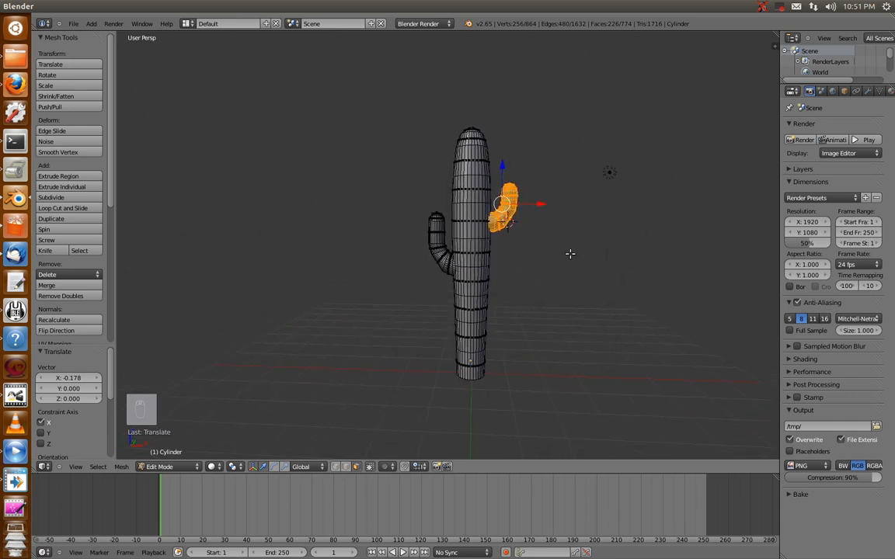